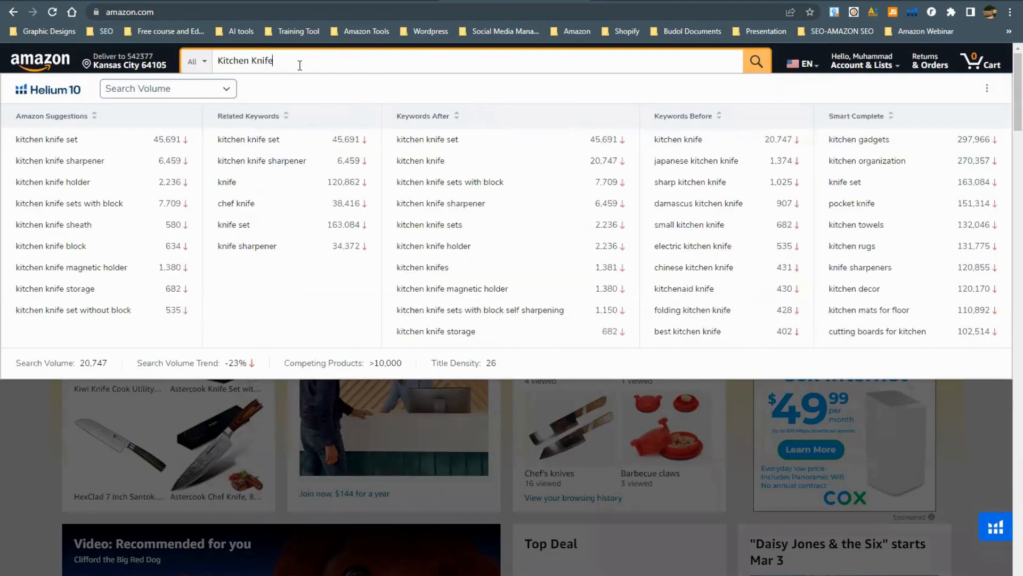
# Step: Run the Amazon product search for "Kitchen Knife" and look over the results
pyautogui.click(756, 61)
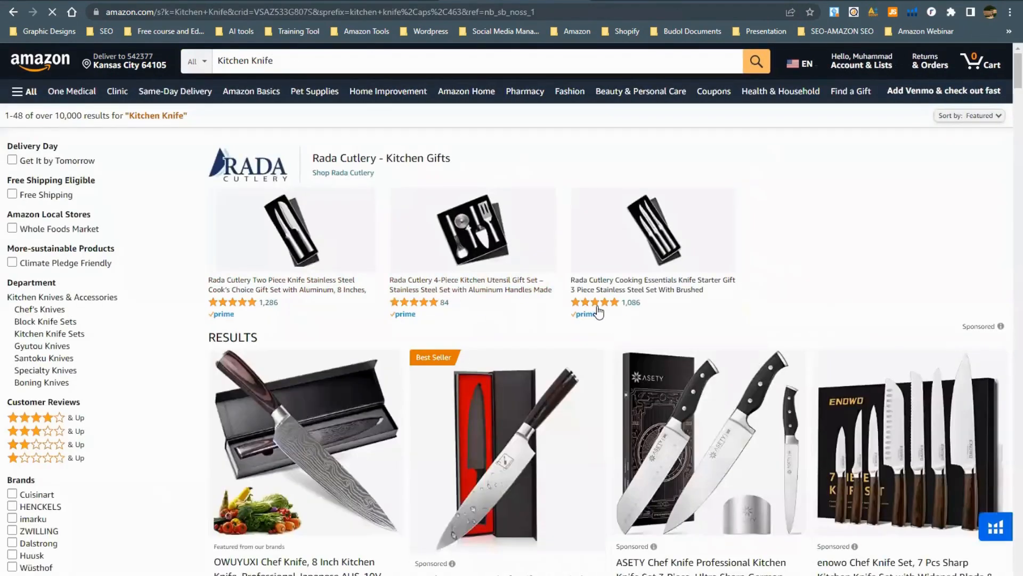
pyautogui.scroll(-1, 599, 313)
pyautogui.scroll(-2, 600, 313)
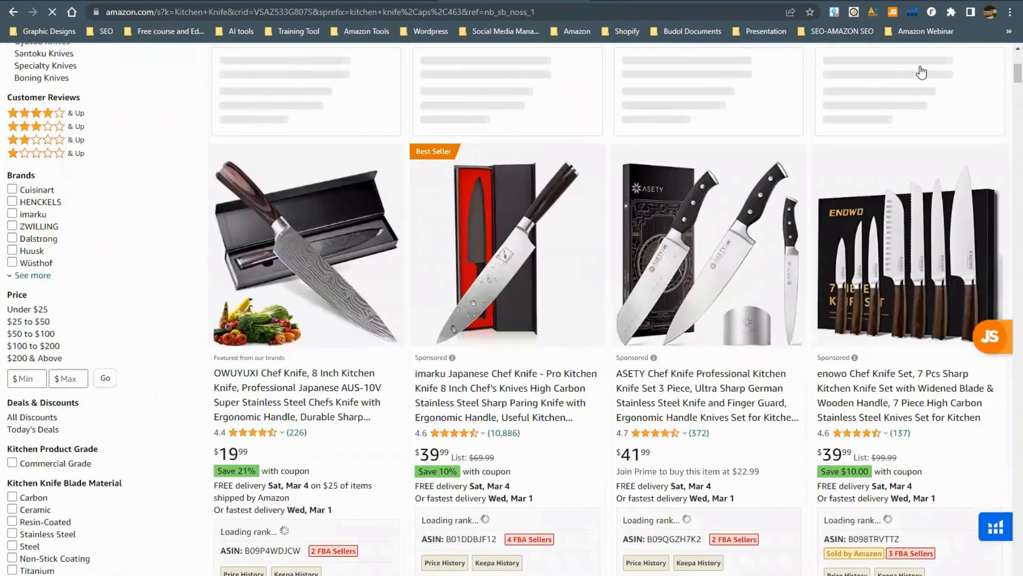
# Step: Disable the Jungle Scout and Search Amazon by Image extensions in the browser's extension management page
pyautogui.click(950, 12)
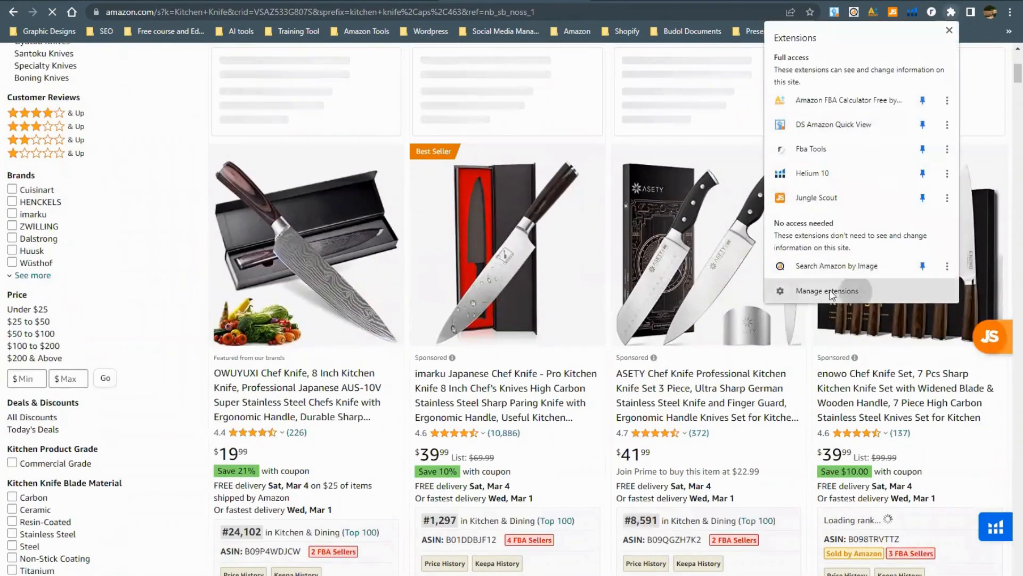
pyautogui.click(802, 288)
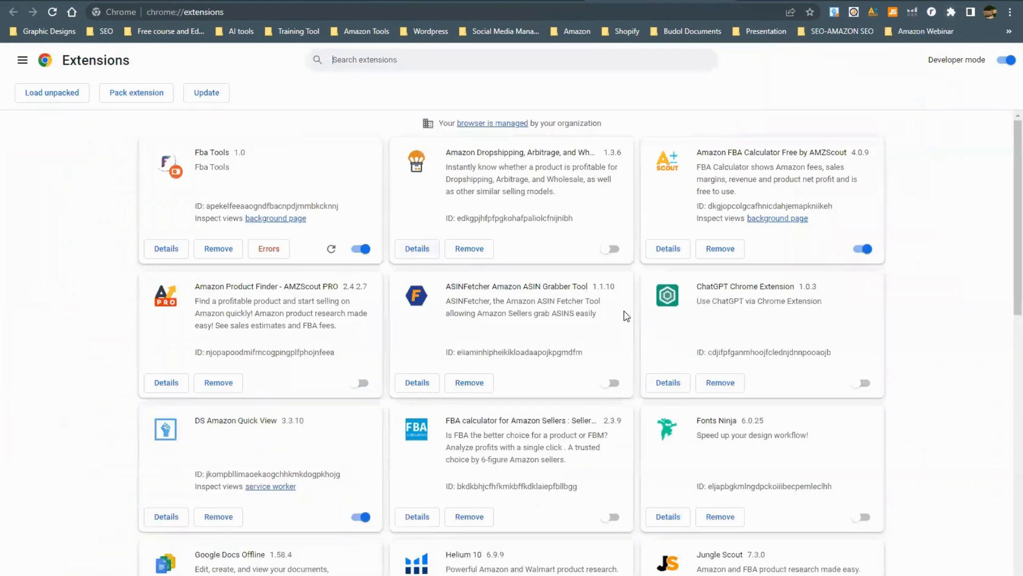
pyautogui.scroll(-3, 626, 316)
pyautogui.click(863, 468)
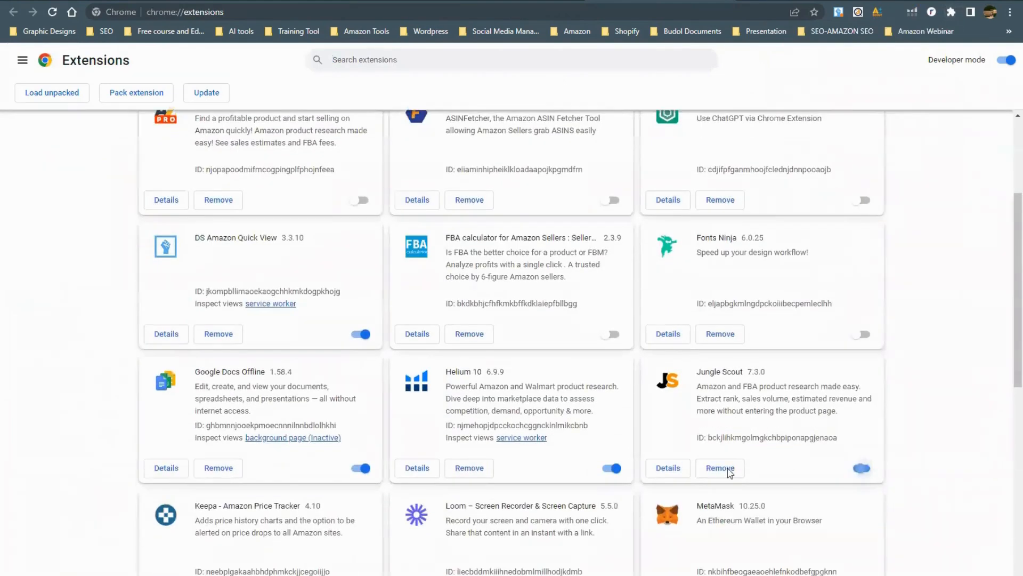
pyautogui.scroll(-5, 642, 327)
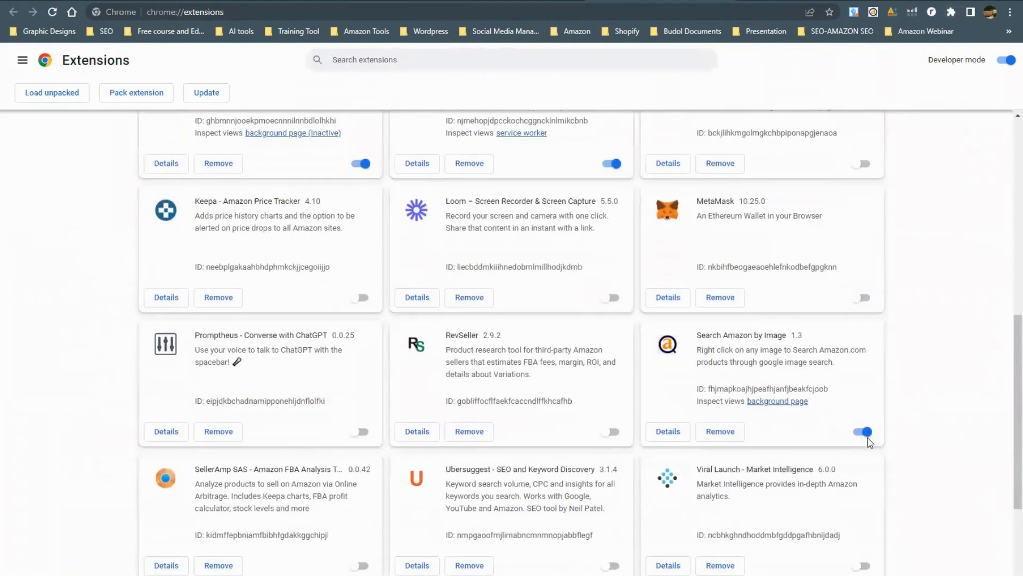
pyautogui.click(863, 436)
pyautogui.scroll(-4, 479, 362)
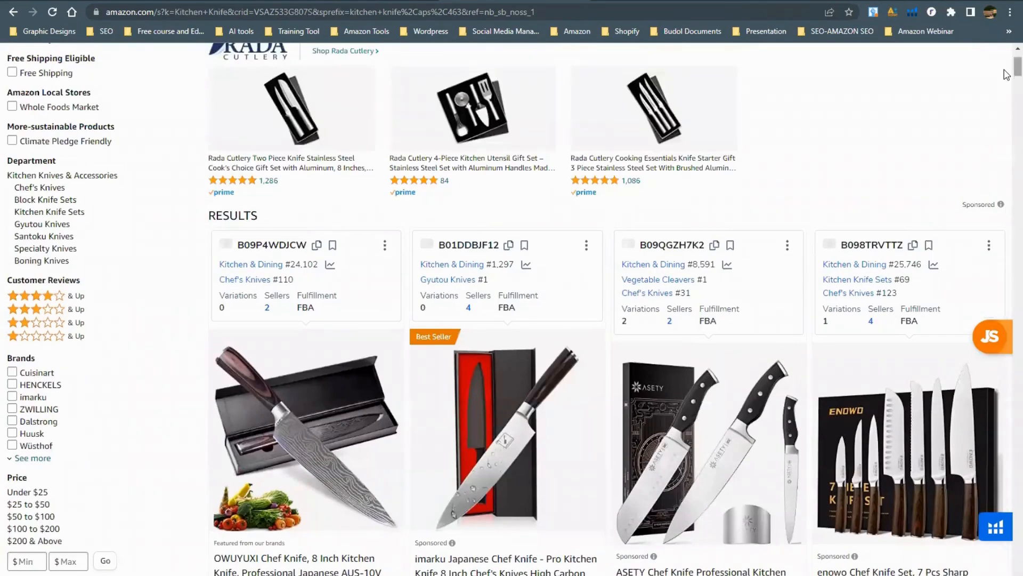
# Step: Run Helium 10's Xray Amazon Product Research on the kitchen knife search results
pyautogui.scroll(3, 1005, 69)
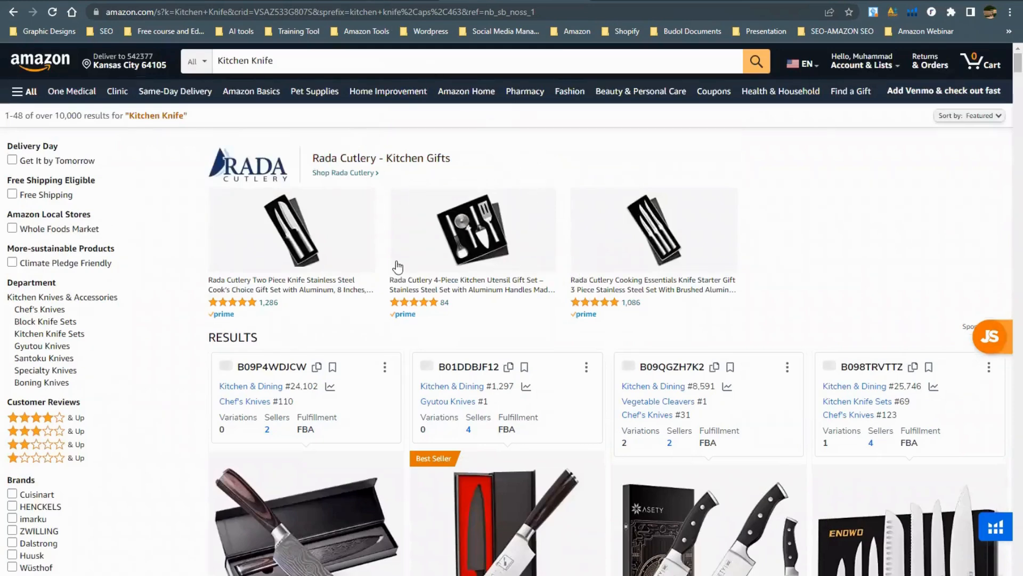
pyautogui.click(913, 14)
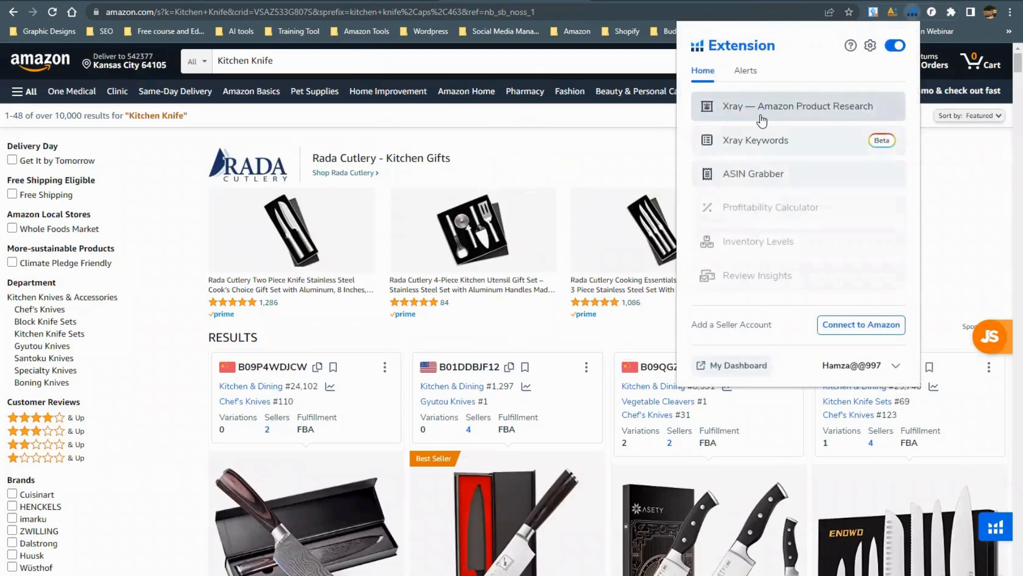
pyautogui.click(762, 121)
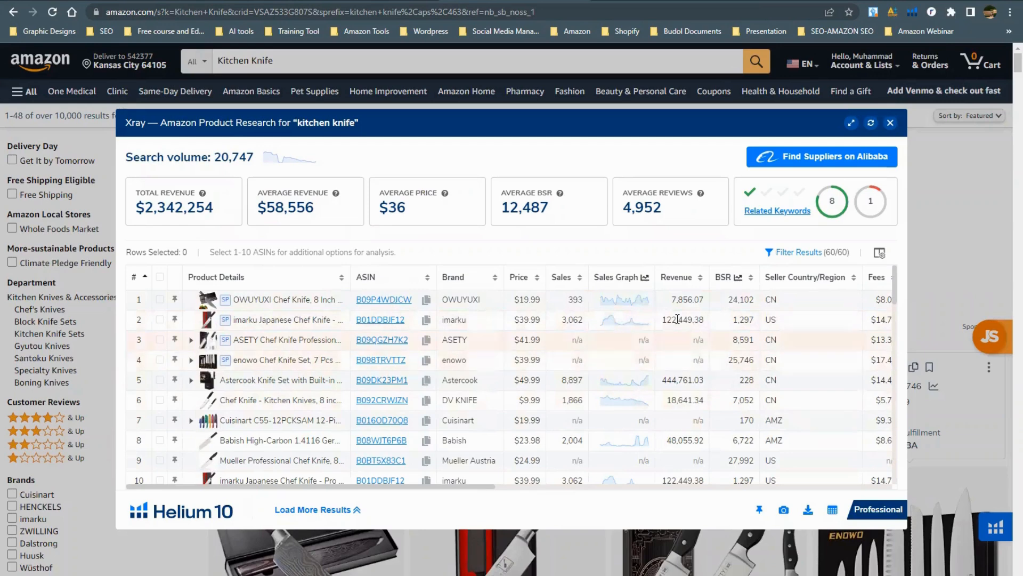
# Step: Sort the Xray results by revenue from highest to lowest and filter out the sponsored products
pyautogui.click(700, 277)
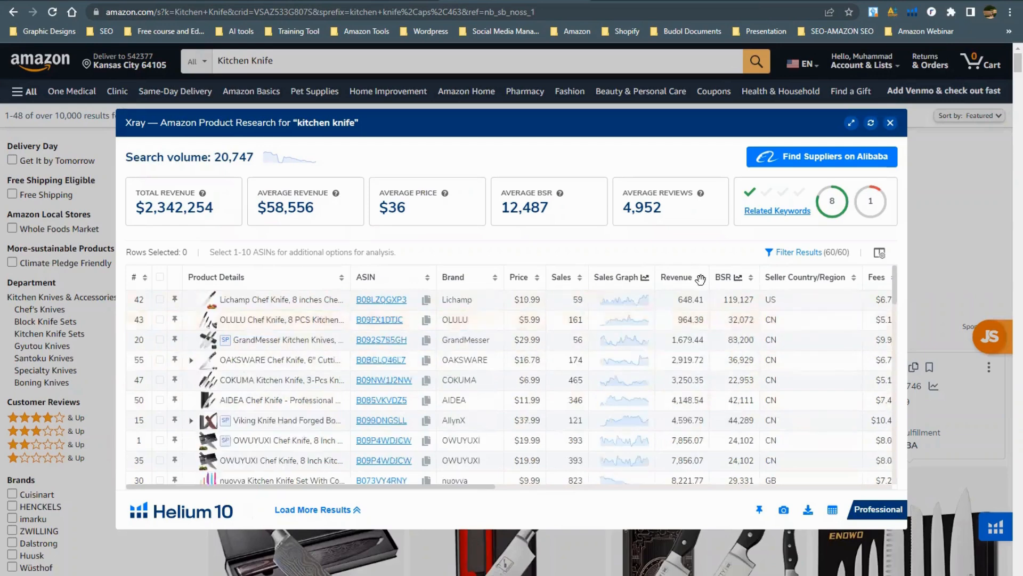
pyautogui.click(701, 277)
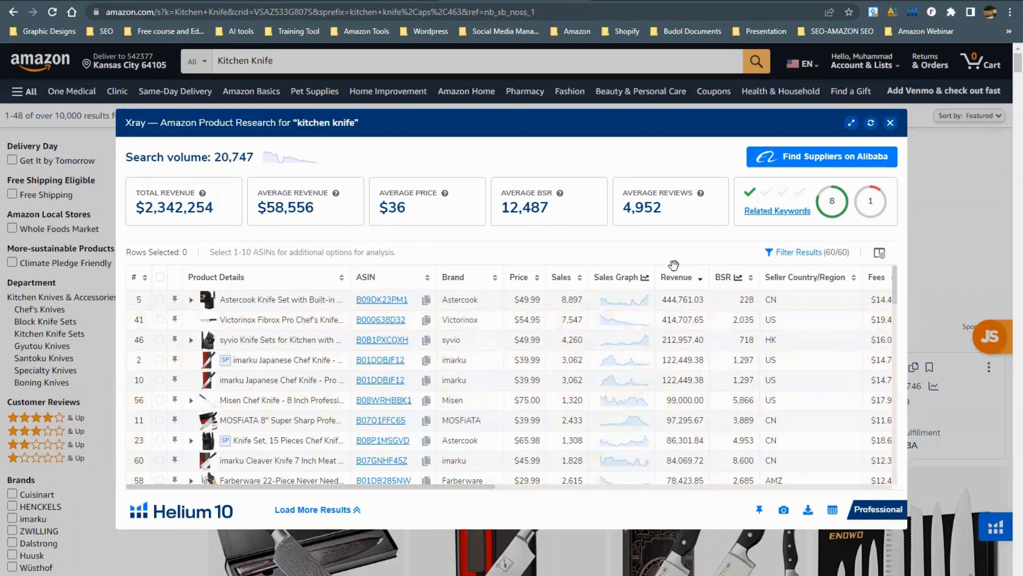
pyautogui.click(798, 258)
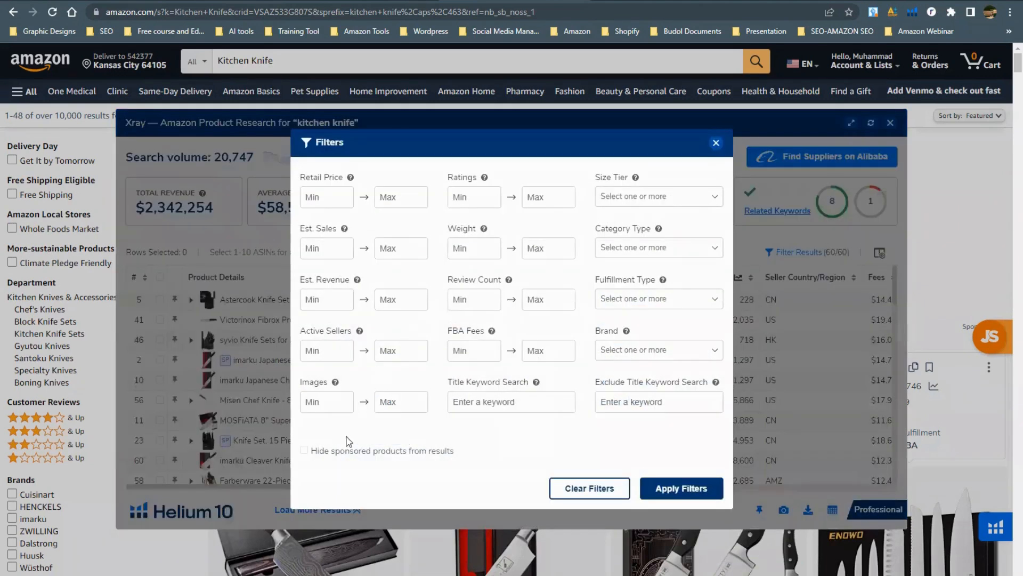
pyautogui.click(303, 450)
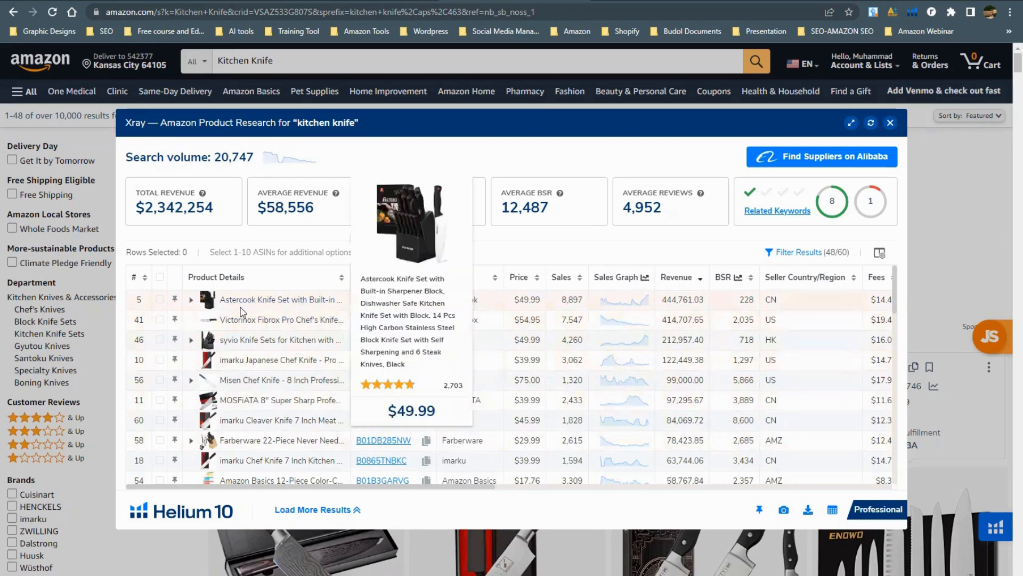
# Step: Select the Victorinox Fibrox Pro Chef's Knife and the imarku Japanese Chef Knife in the Xray results
pyautogui.moveTo(211, 325)
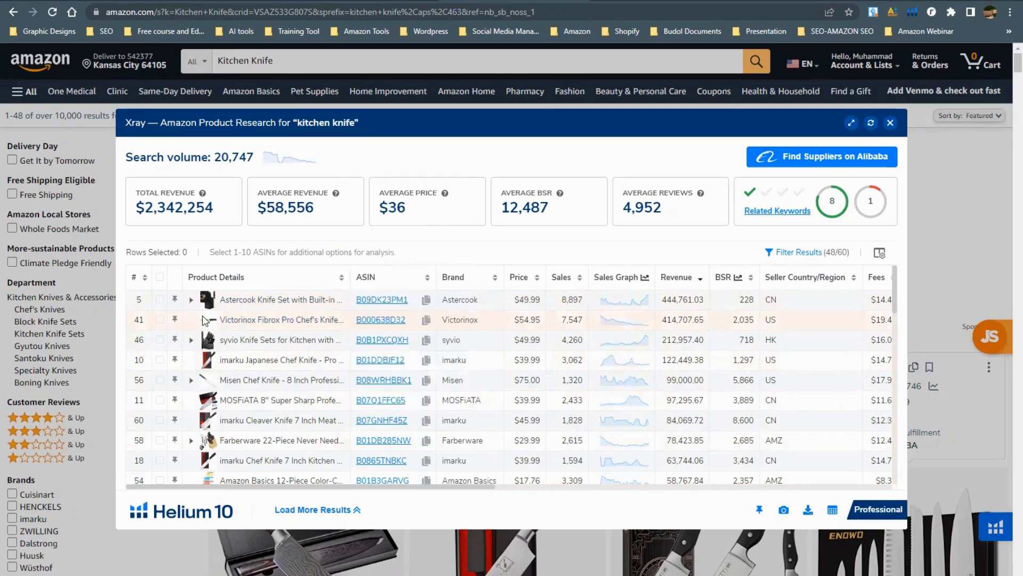
pyautogui.moveTo(257, 323)
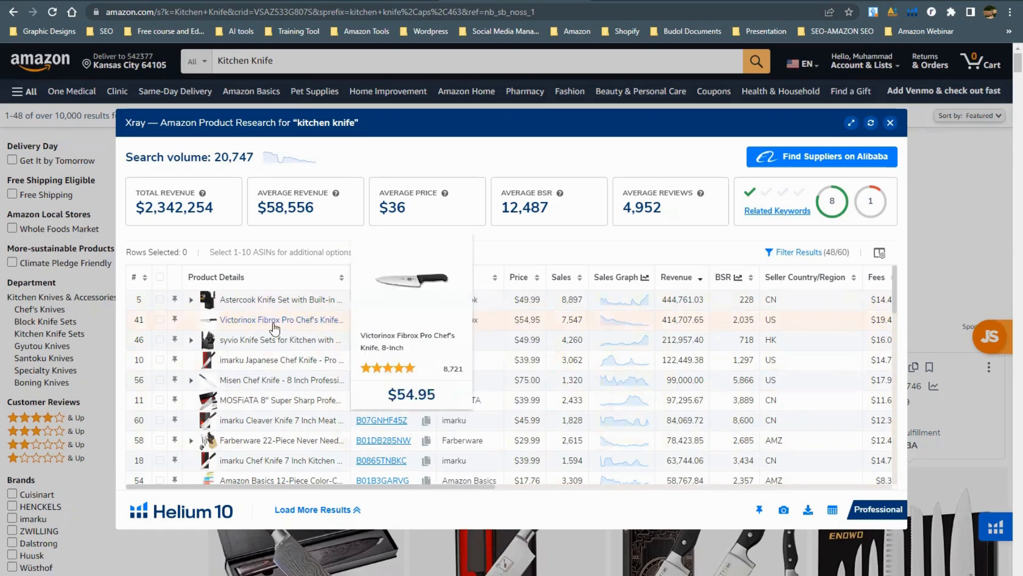
pyautogui.click(159, 320)
pyautogui.scroll(-1, 205, 324)
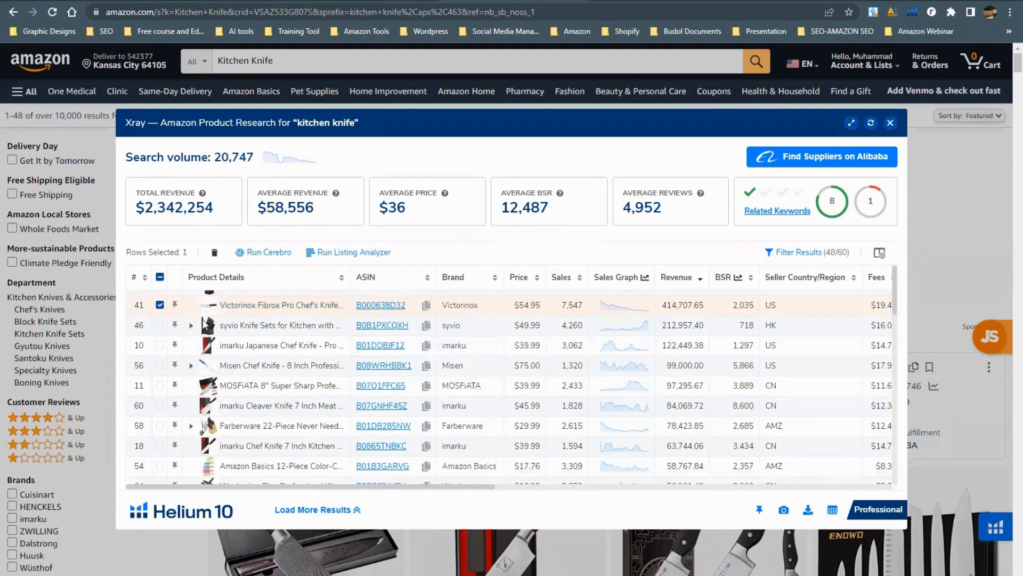
pyautogui.scroll(-3, 207, 323)
pyautogui.moveTo(277, 300)
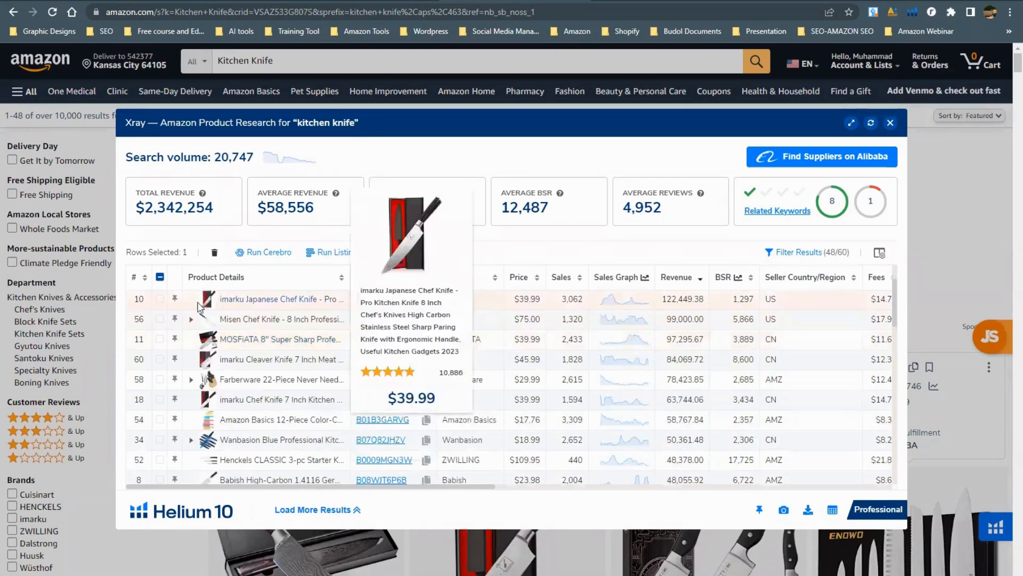
pyautogui.click(160, 299)
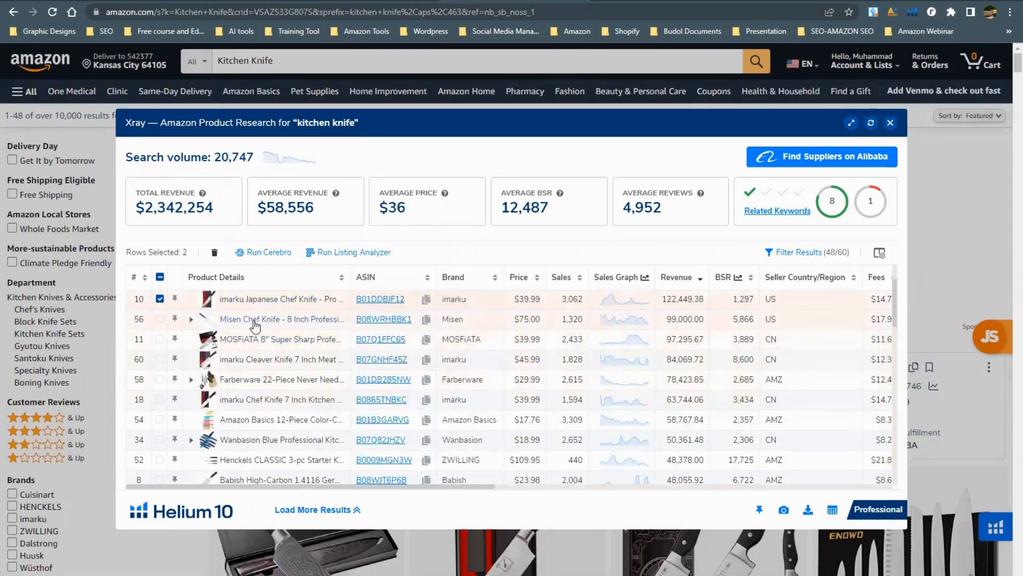
# Step: Add the Misen Chef Knife, MOSFiATA 8" Super Sharp knife and imarku Cleaver Knife 7 Inch to the selection
pyautogui.moveTo(255, 321)
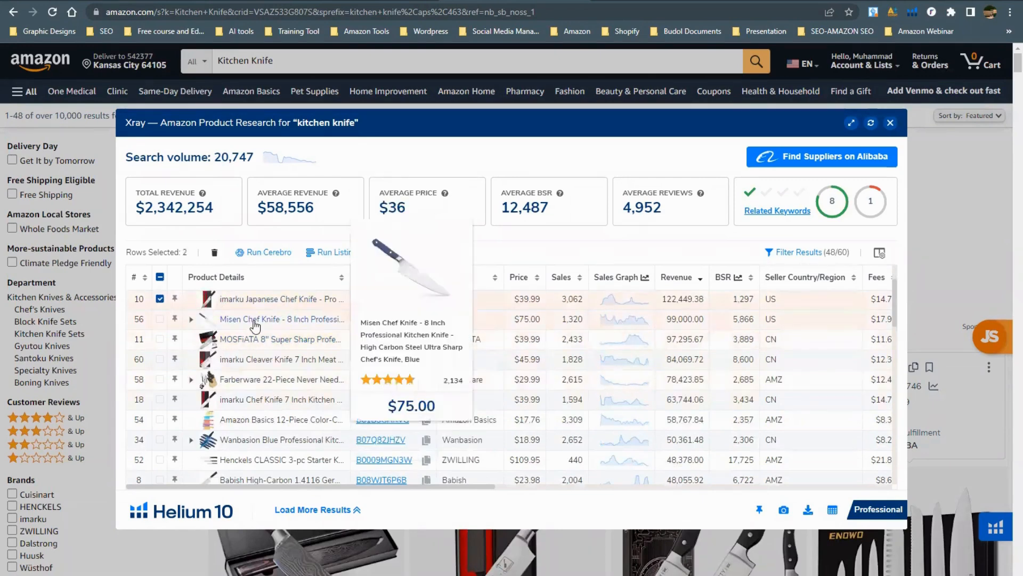
pyautogui.click(160, 320)
pyautogui.moveTo(219, 344)
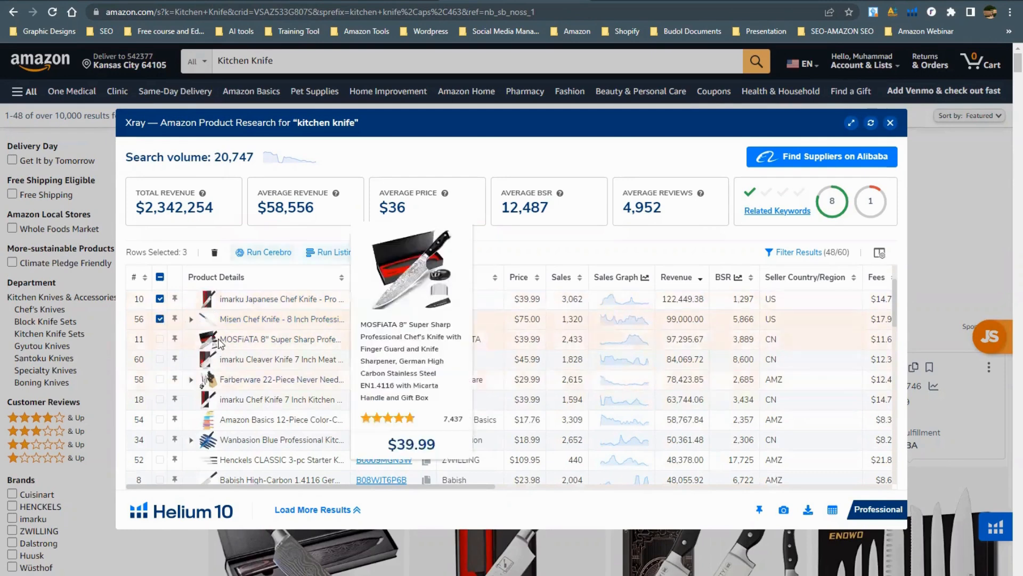
pyautogui.click(160, 341)
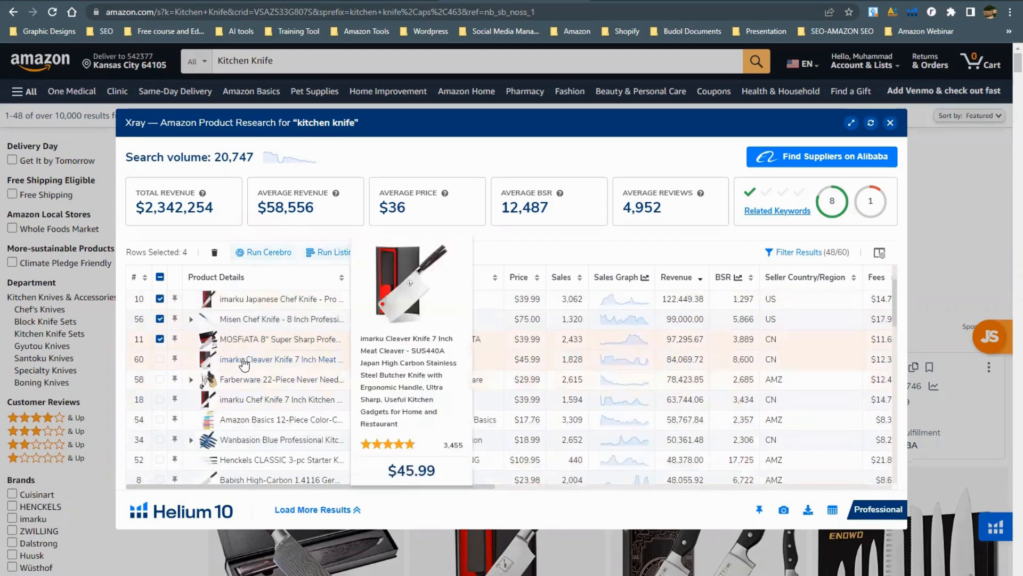
pyautogui.click(160, 359)
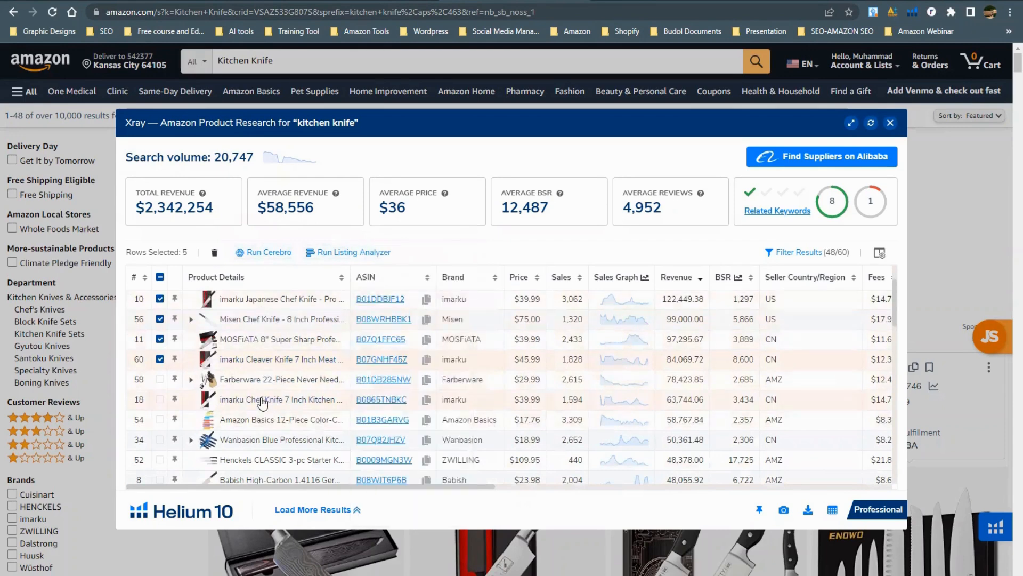
# Step: Add the $23.98 Babish High-Carbon 1.4116 knife and the 8-inch Astercook Chef Knife to the selected competitors
pyautogui.scroll(-1, 261, 421)
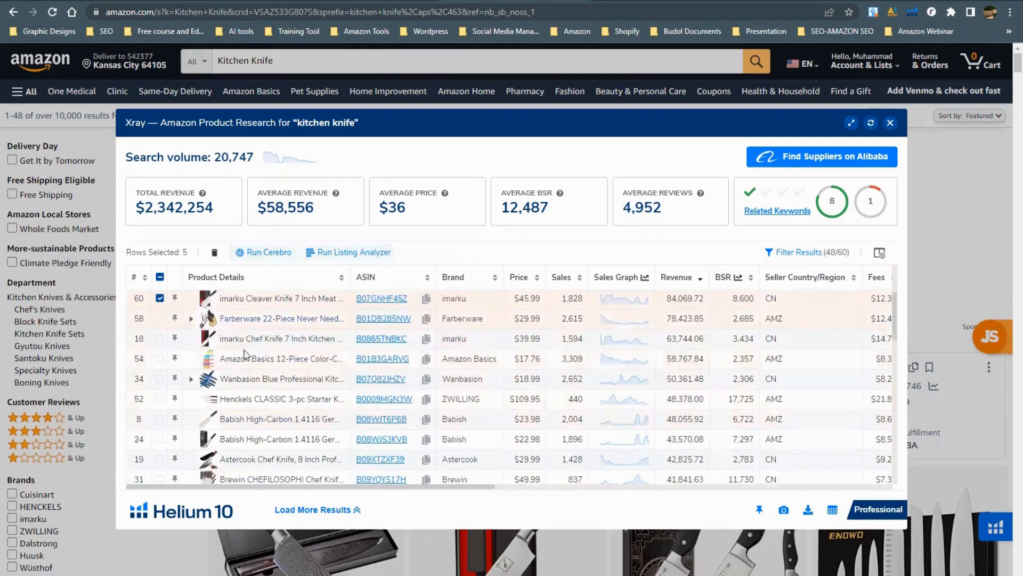
pyautogui.moveTo(255, 343)
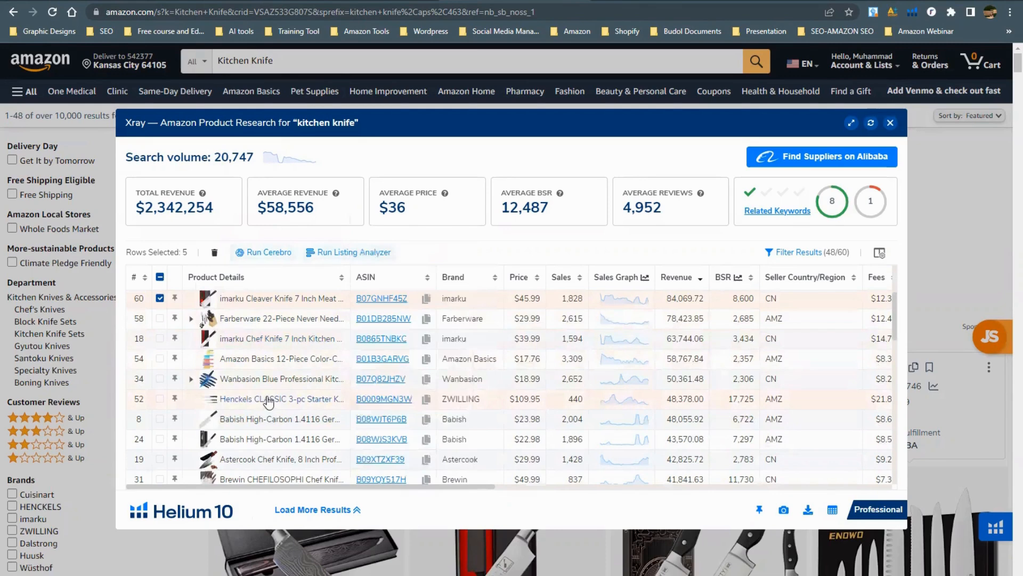
pyautogui.moveTo(237, 397)
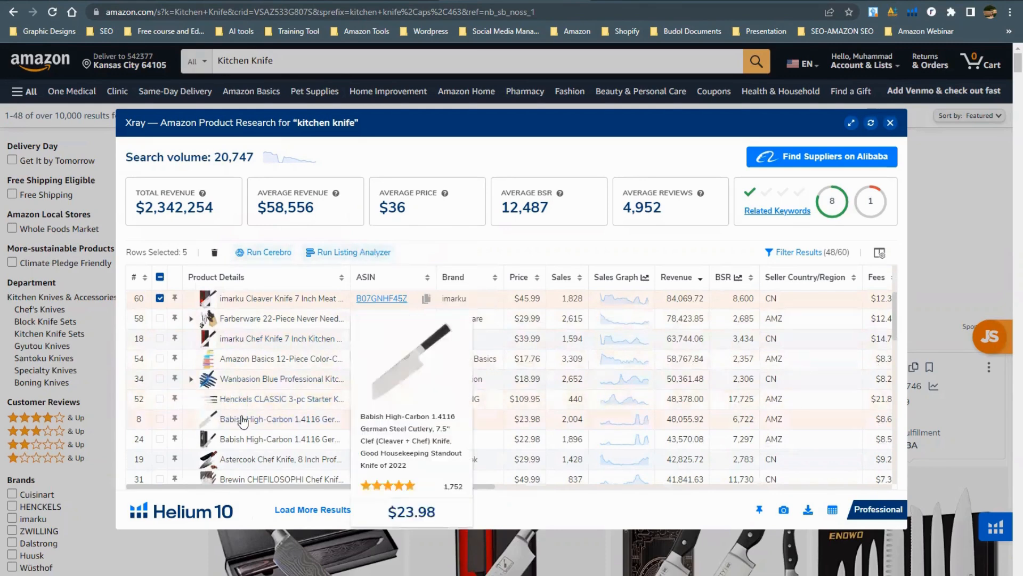
pyautogui.click(160, 419)
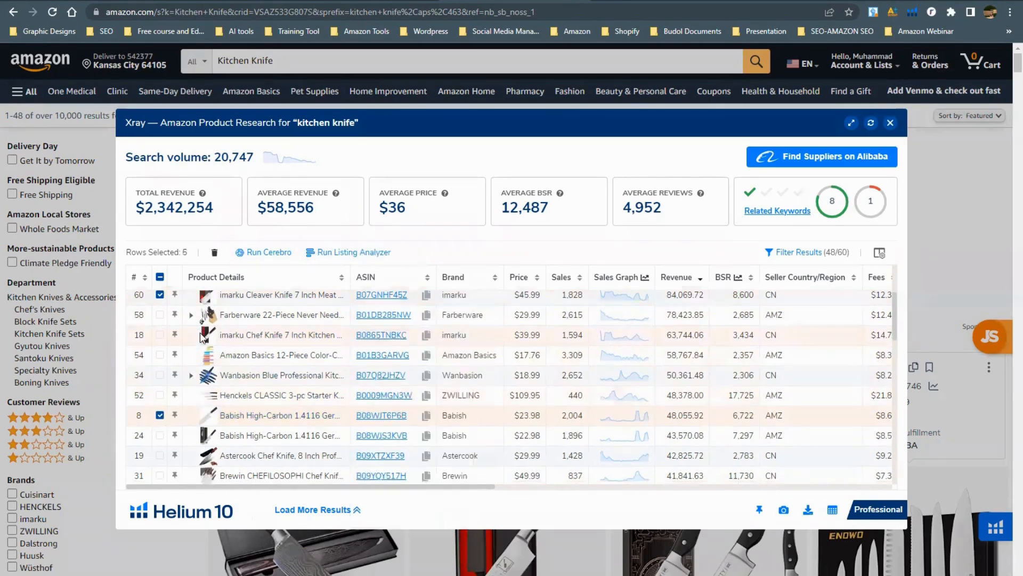
pyautogui.scroll(-1, 160, 419)
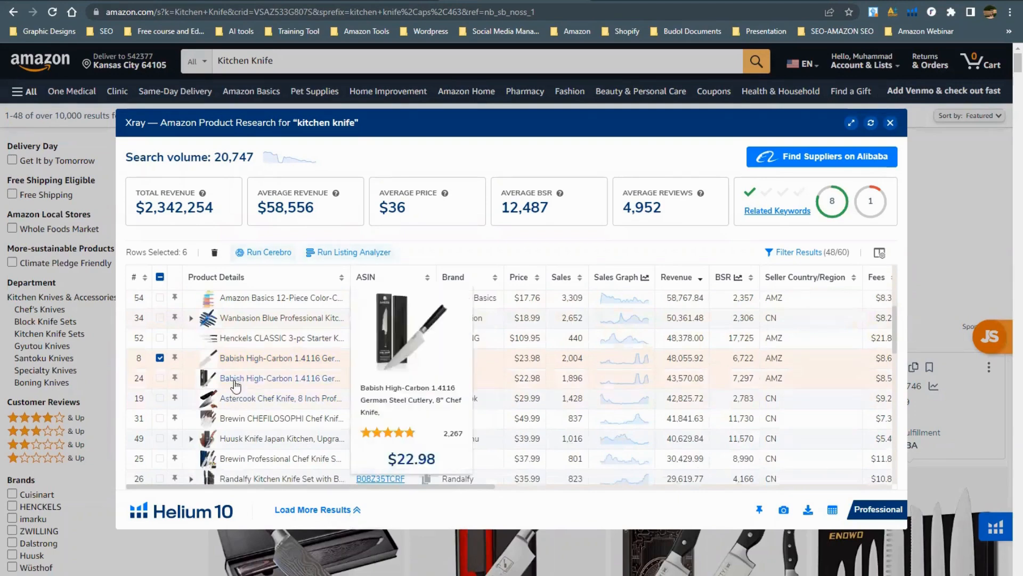
pyautogui.moveTo(237, 404)
pyautogui.scroll(3, 237, 404)
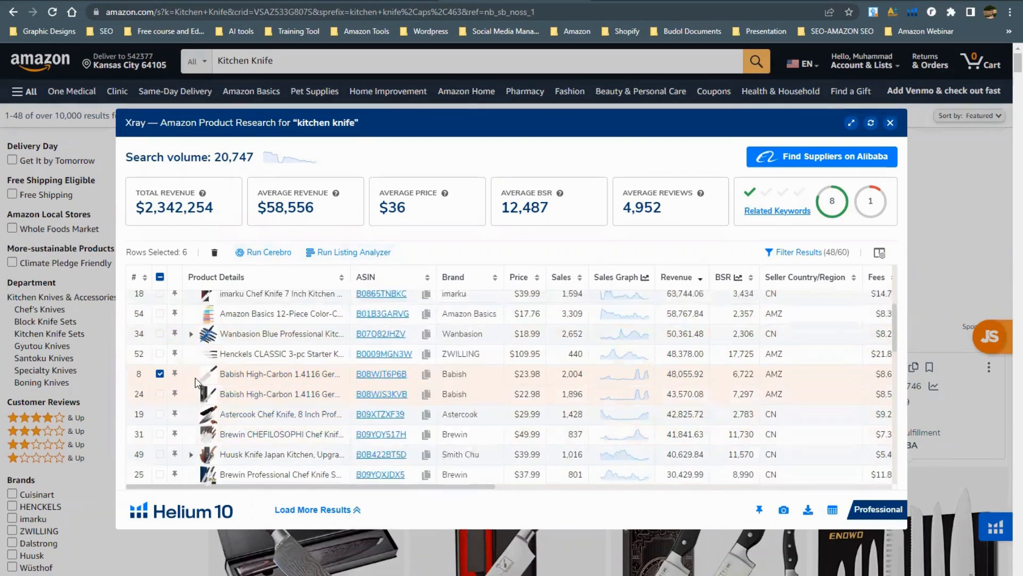
pyautogui.scroll(-3, 238, 347)
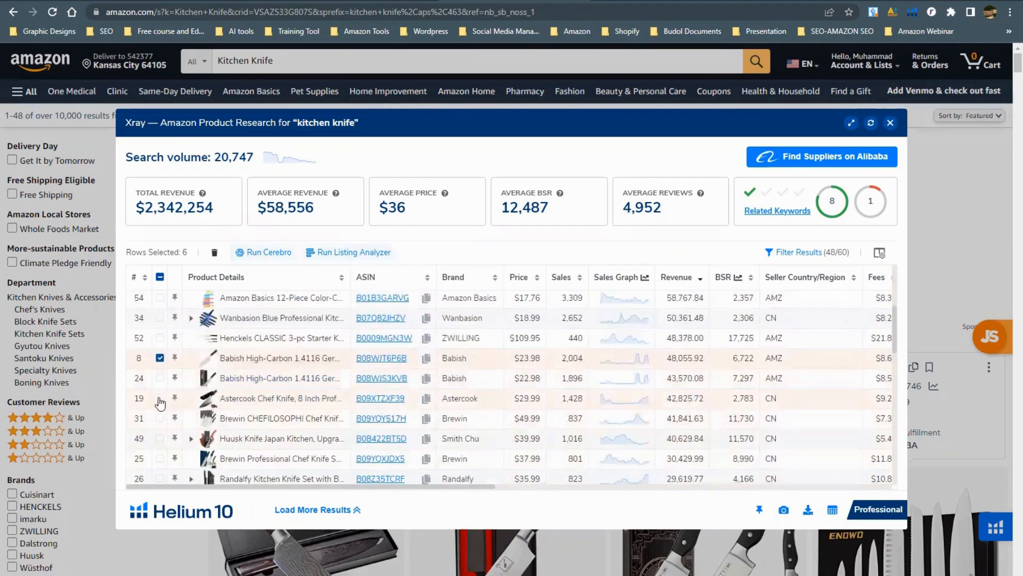
pyautogui.click(160, 398)
# Step: Add the $39.99 Huusk Knife Japan Kitchen, PAUDIN Chef Knife and HENCKELS Solution knife to the selection, completing ten products
pyautogui.scroll(-1, 244, 368)
pyautogui.moveTo(244, 367)
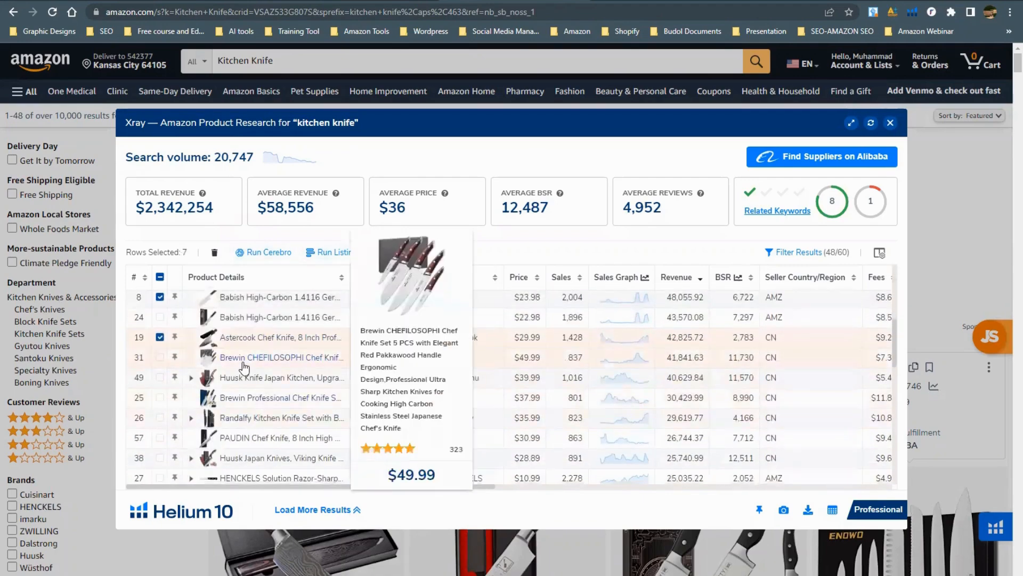
pyautogui.moveTo(242, 388)
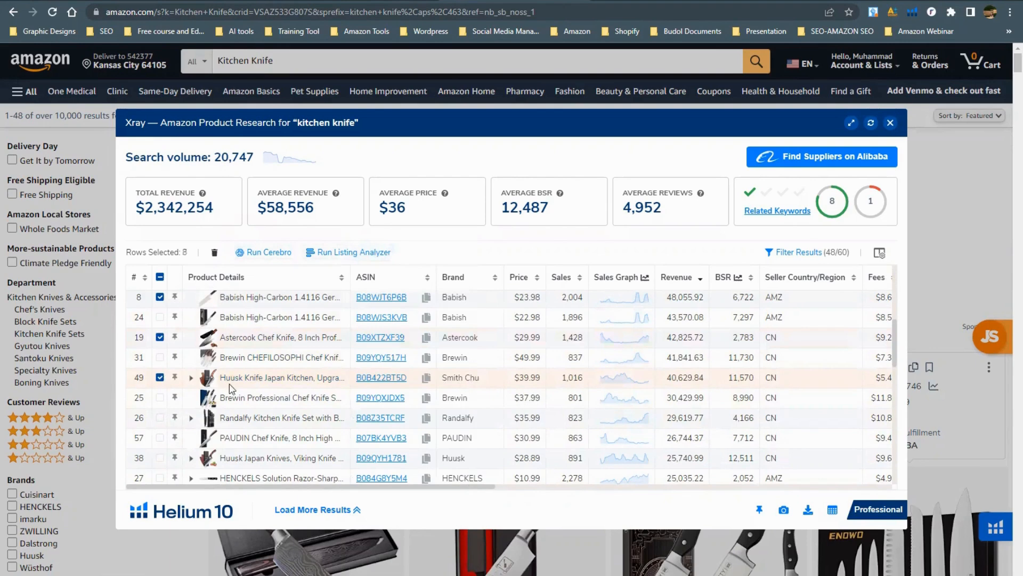
pyautogui.click(161, 441)
pyautogui.scroll(-1, 223, 405)
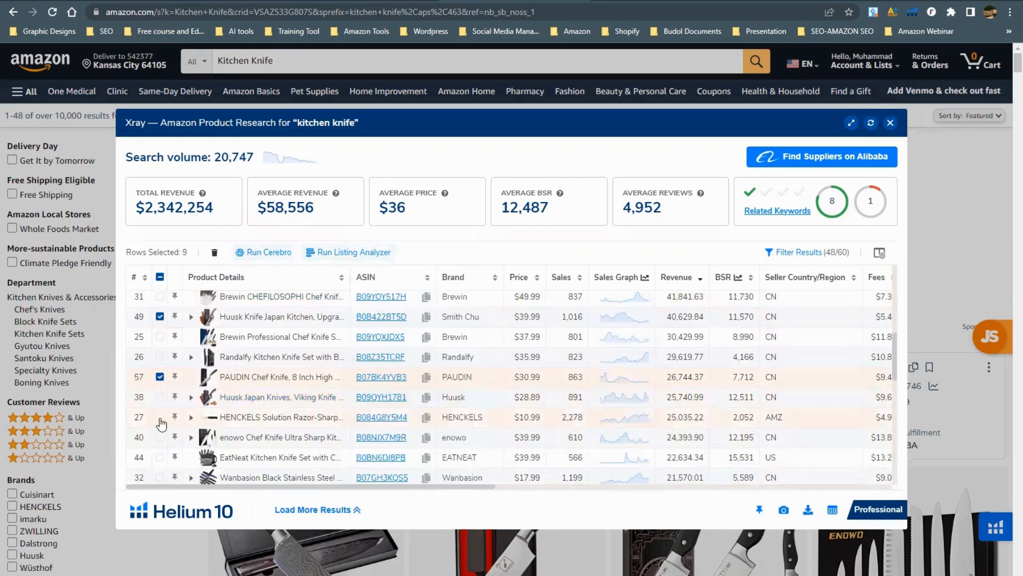
pyautogui.click(160, 418)
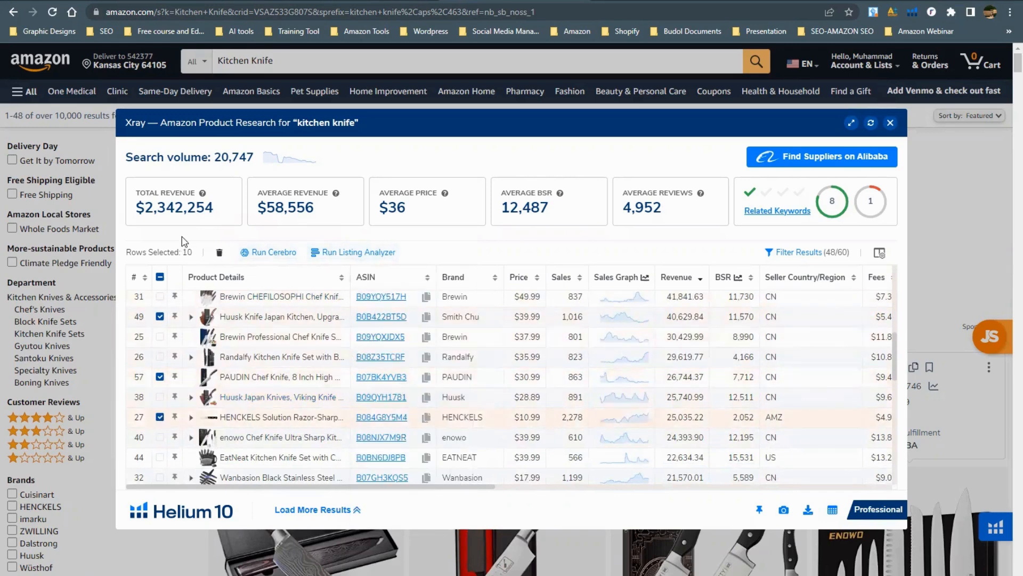
pyautogui.scroll(7, 256, 384)
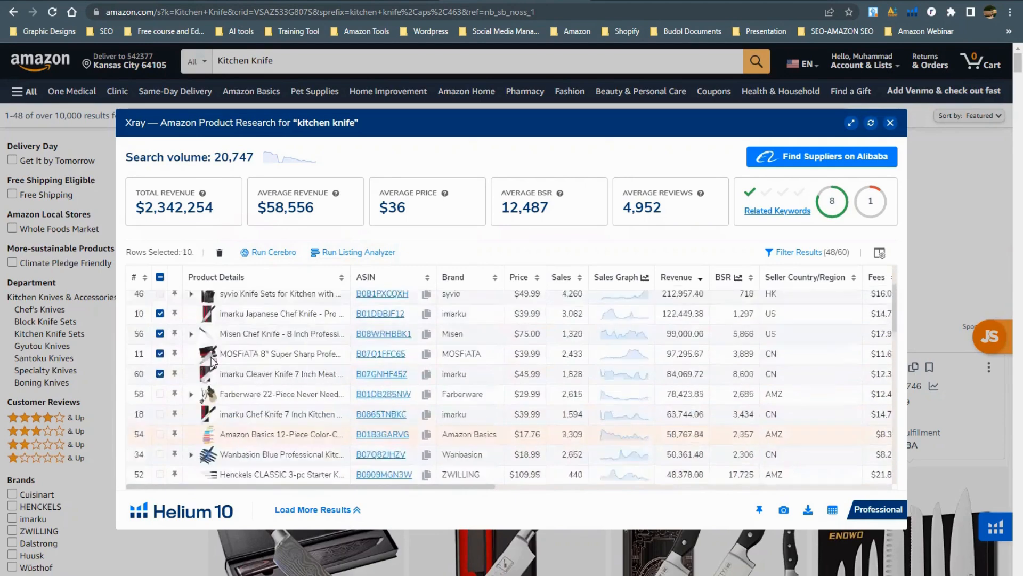
# Step: Run Cerebro on the ten selected knife products and look over the resulting keyword list
pyautogui.scroll(-6, 250, 391)
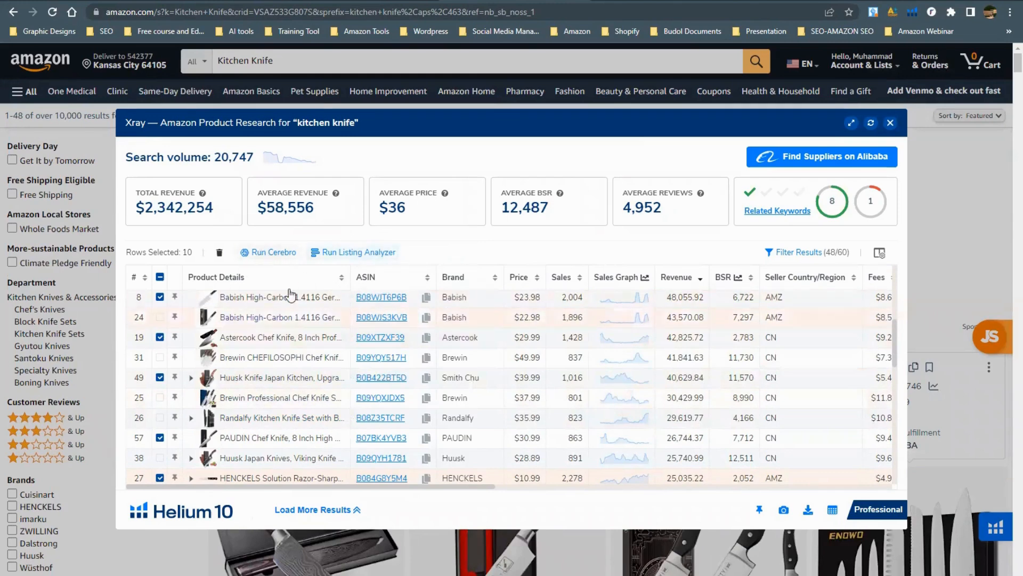
pyautogui.click(269, 258)
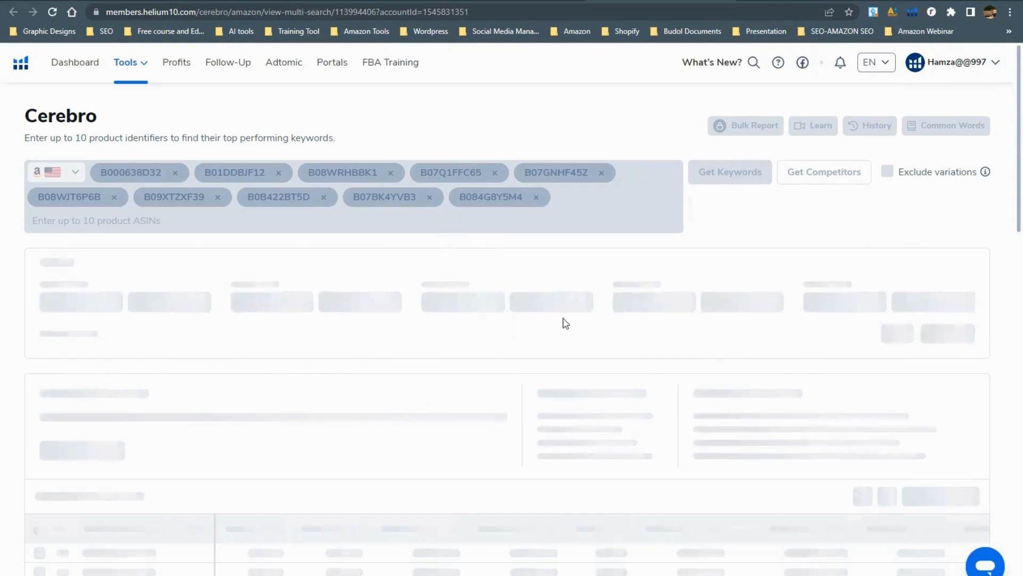
pyautogui.scroll(-8, 426, 282)
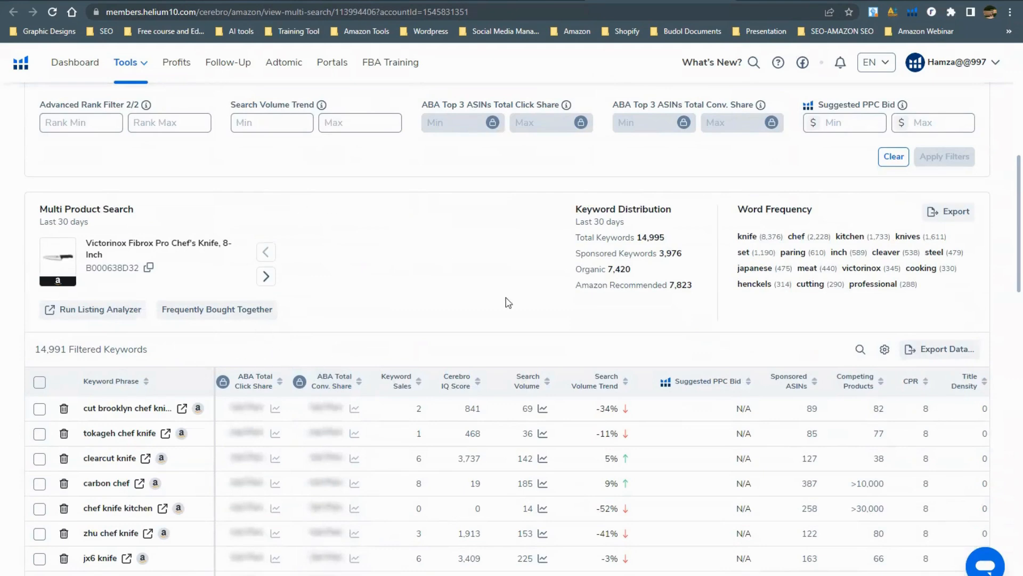
# Step: Filter the Cerebro keywords to a minimum Ranking Competitors (count) of 6
pyautogui.scroll(5, 381, 334)
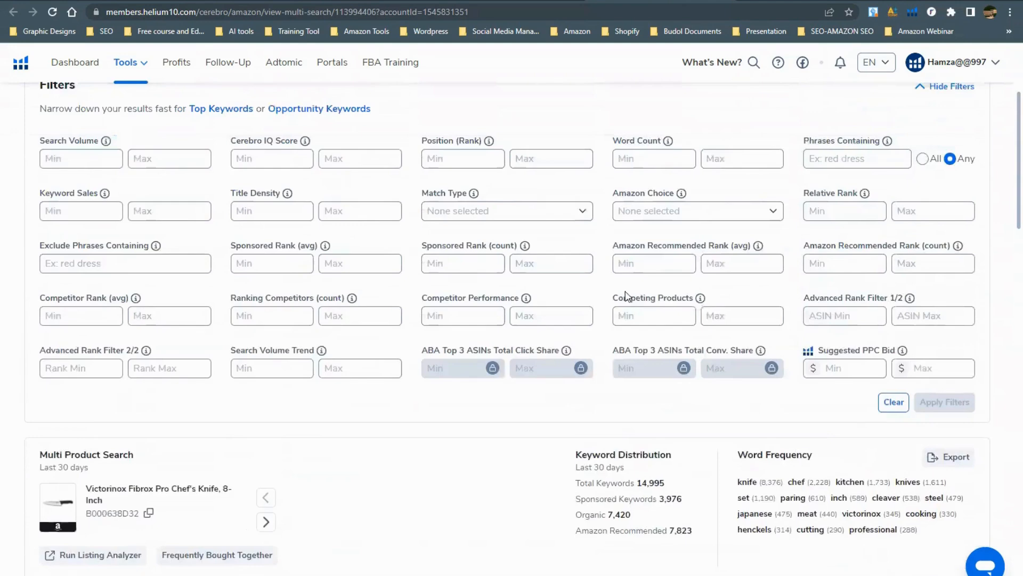
pyautogui.scroll(1, 314, 255)
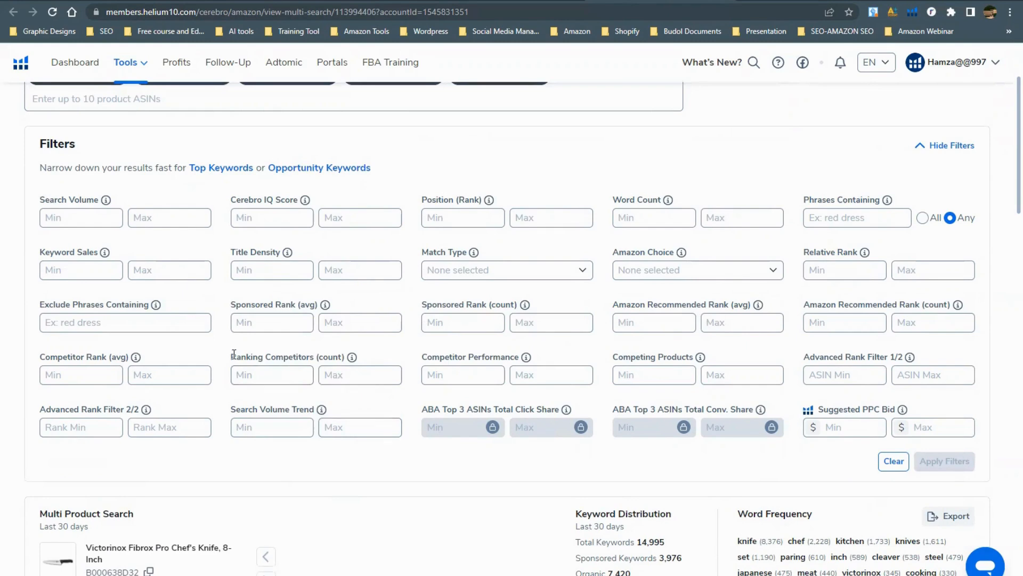
pyautogui.moveTo(233, 354); pyautogui.dragTo(317, 354)
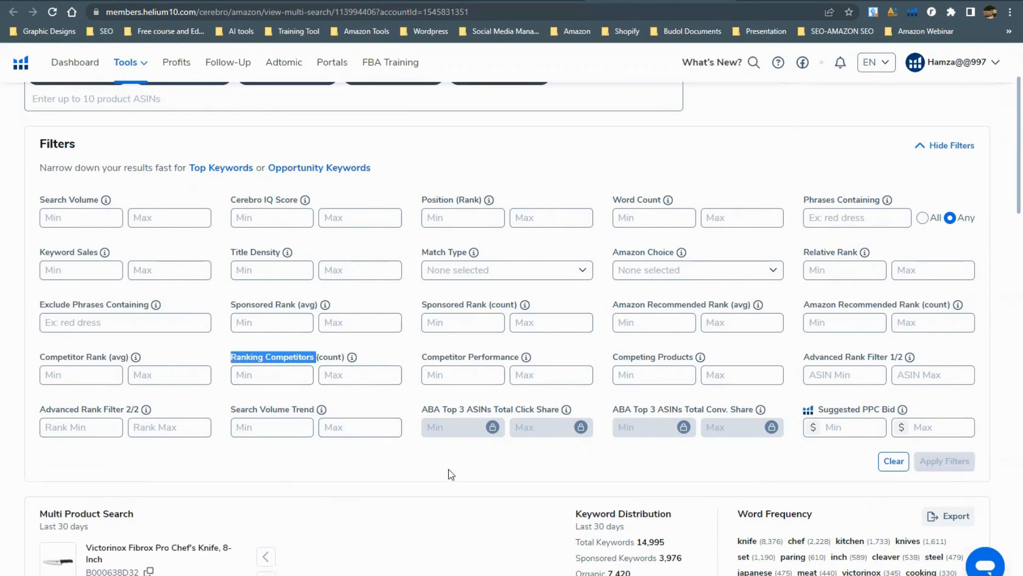
pyautogui.click(262, 376)
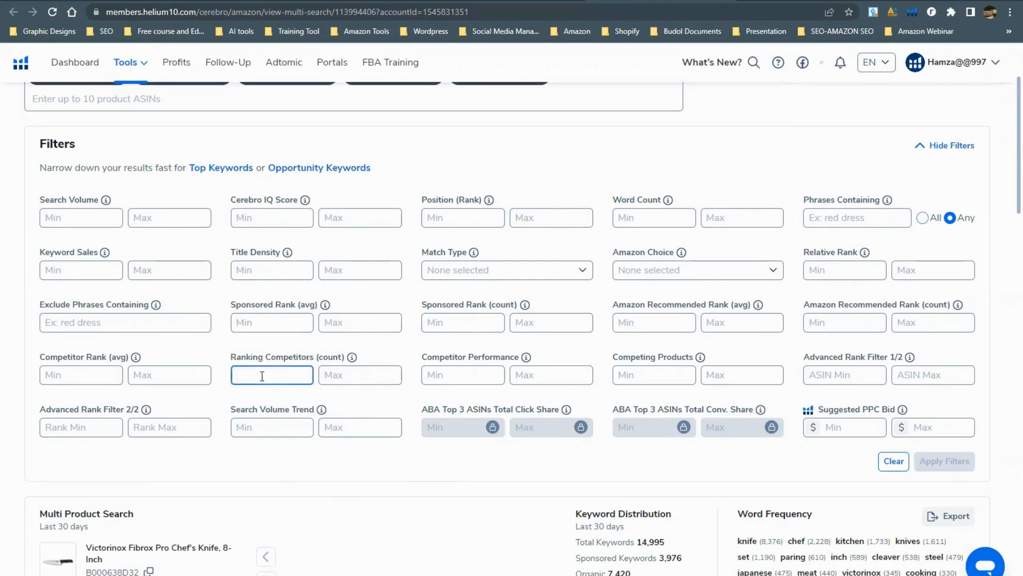
pyautogui.write('6')
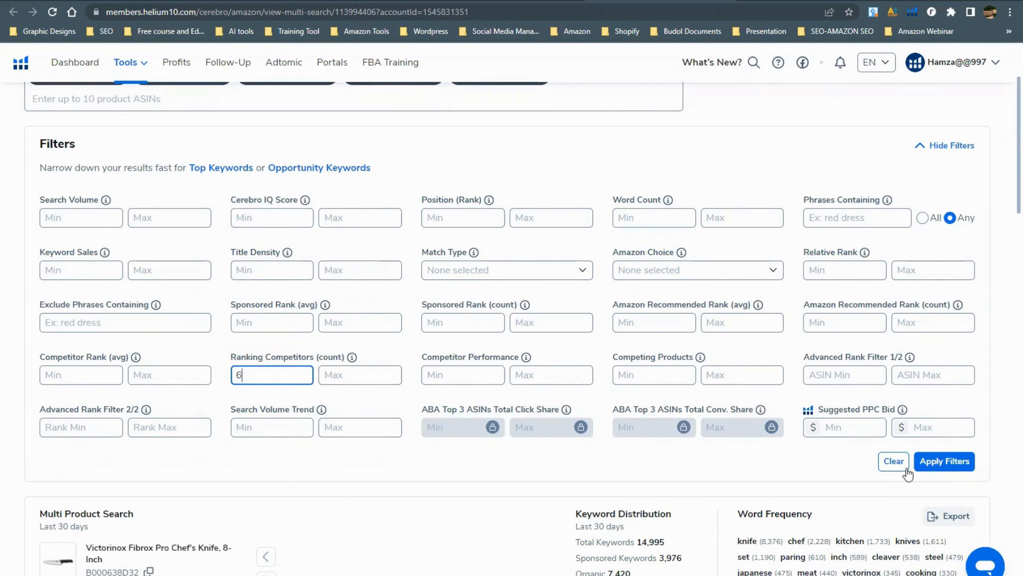
pyautogui.click(941, 462)
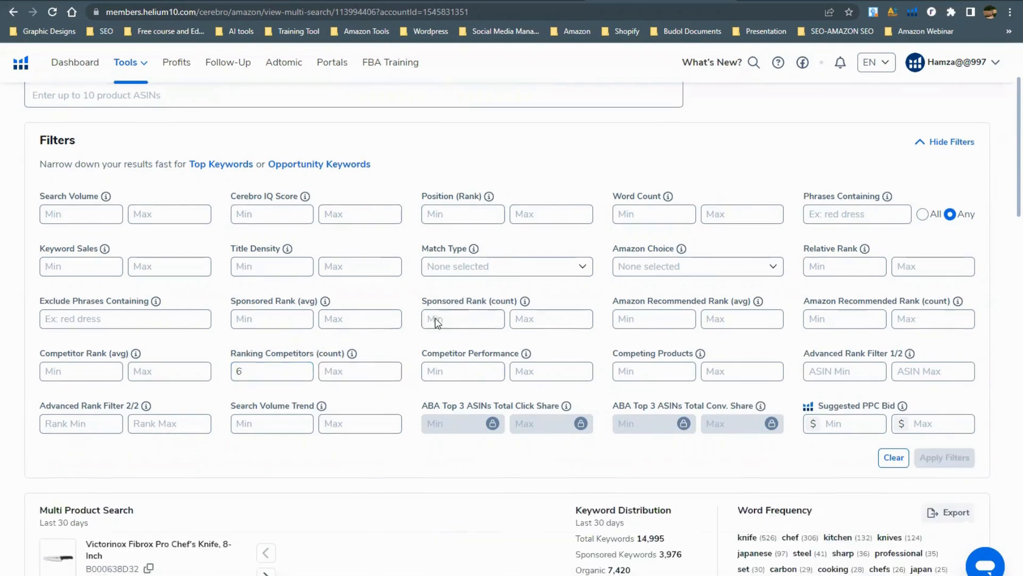
# Step: Sort the filtered keywords by search volume from highest to lowest and export them as a CSV file
pyautogui.scroll(-5, 447, 321)
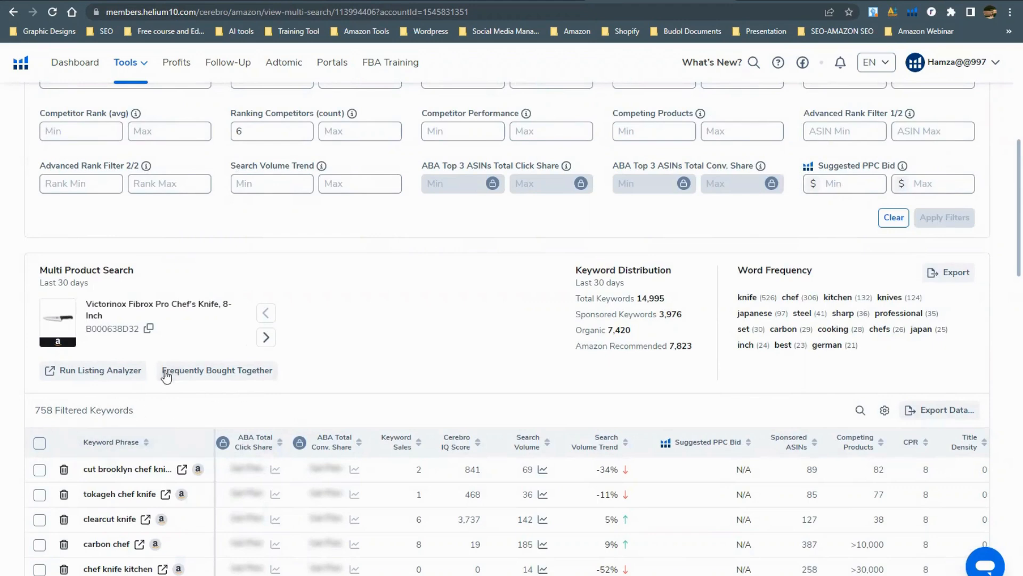
pyautogui.scroll(-1, 267, 347)
pyautogui.scroll(-2, 310, 308)
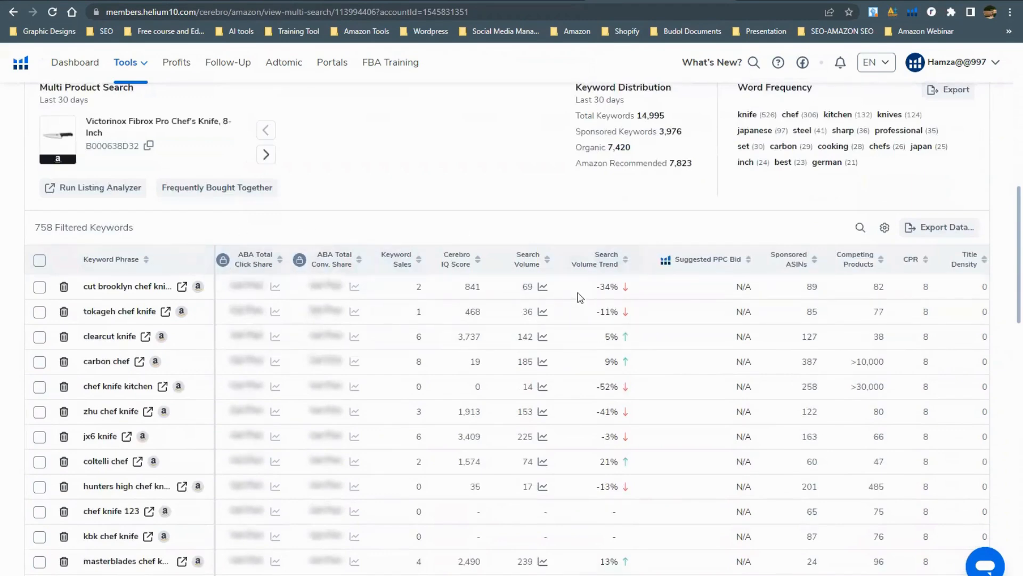
pyautogui.moveTo(550, 264)
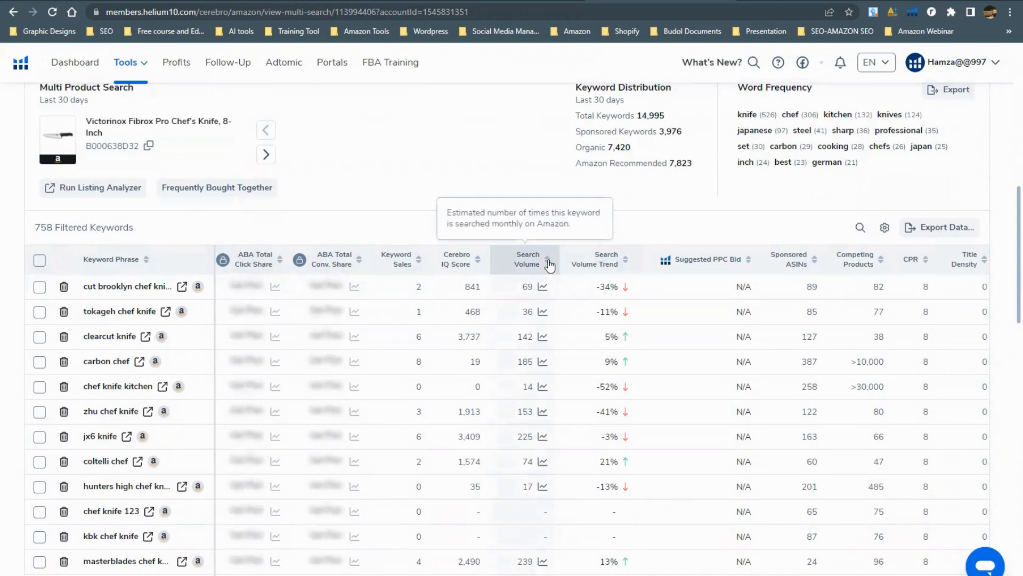
pyautogui.click(547, 264)
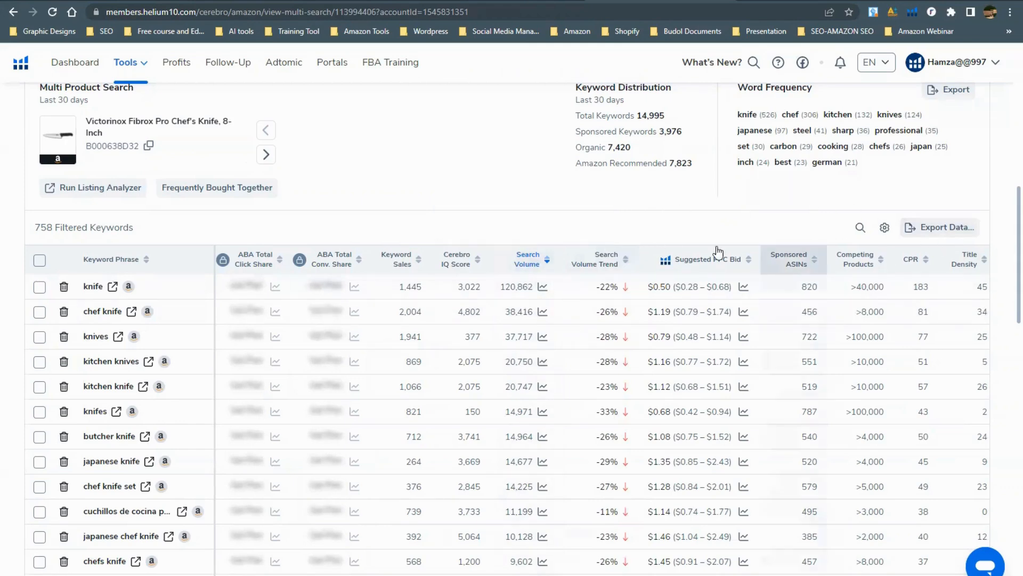
pyautogui.click(934, 232)
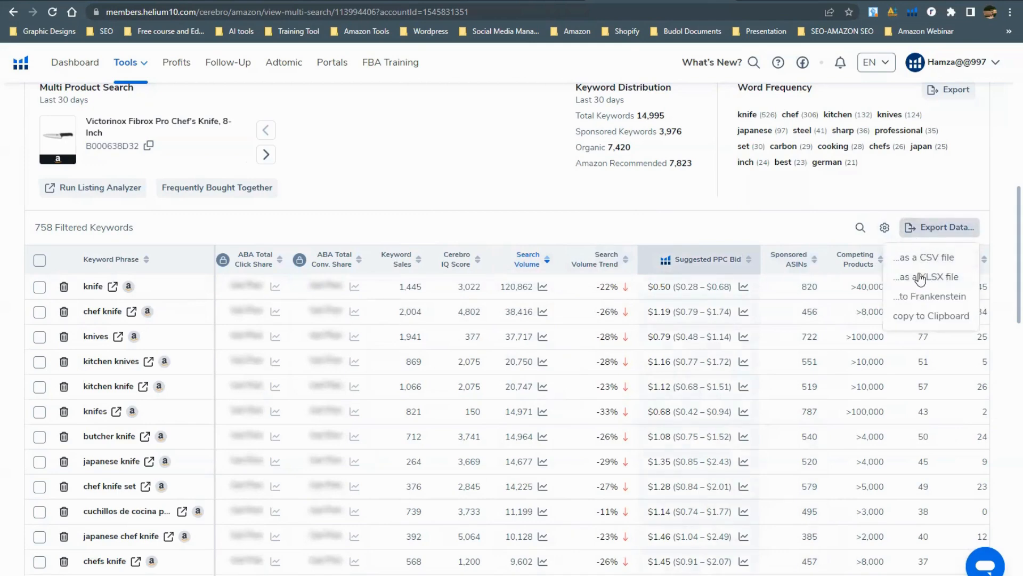
pyautogui.click(933, 260)
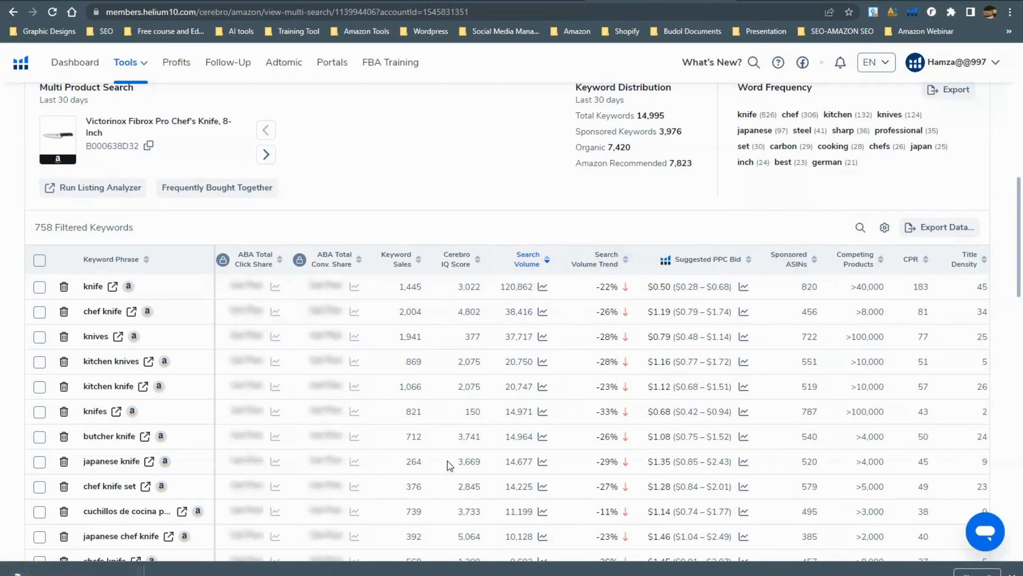
# Step: Open Google Sheets in a new browser tab and create a blank spreadsheet
pyautogui.hotkey('ctrl', 't')
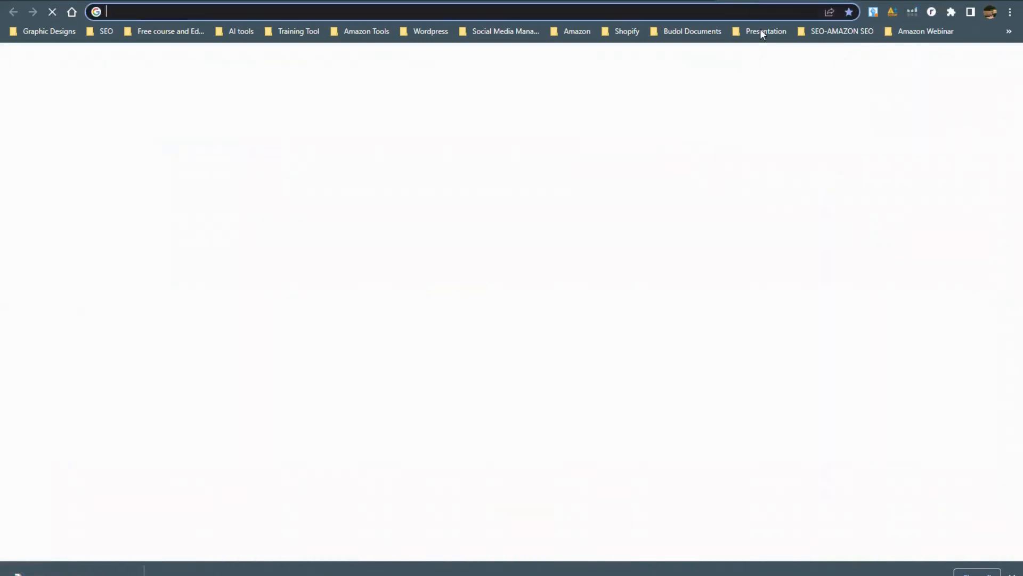
pyautogui.click(963, 63)
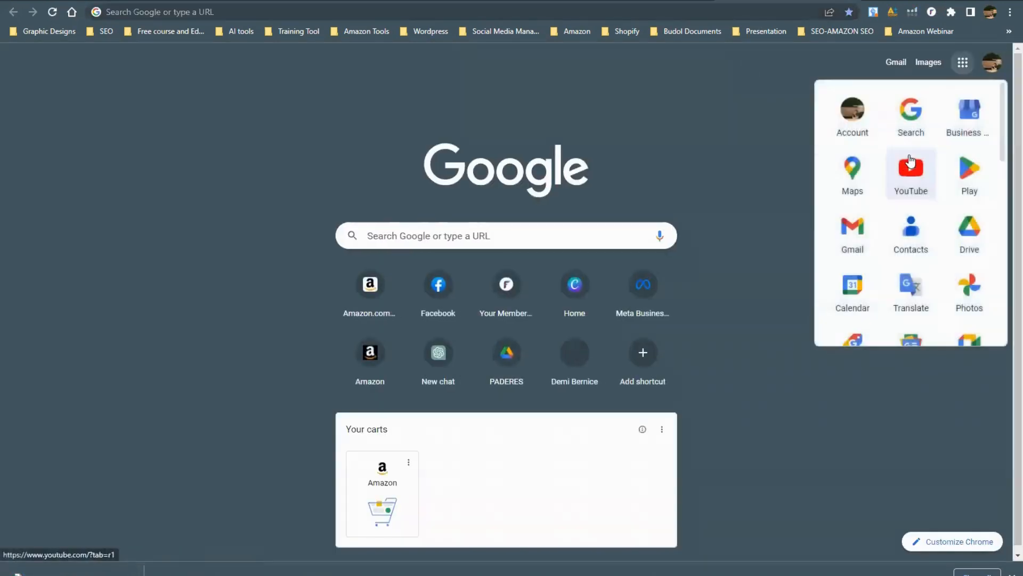
pyautogui.scroll(-2, 858, 201)
pyautogui.scroll(-2, 896, 245)
pyautogui.click(900, 248)
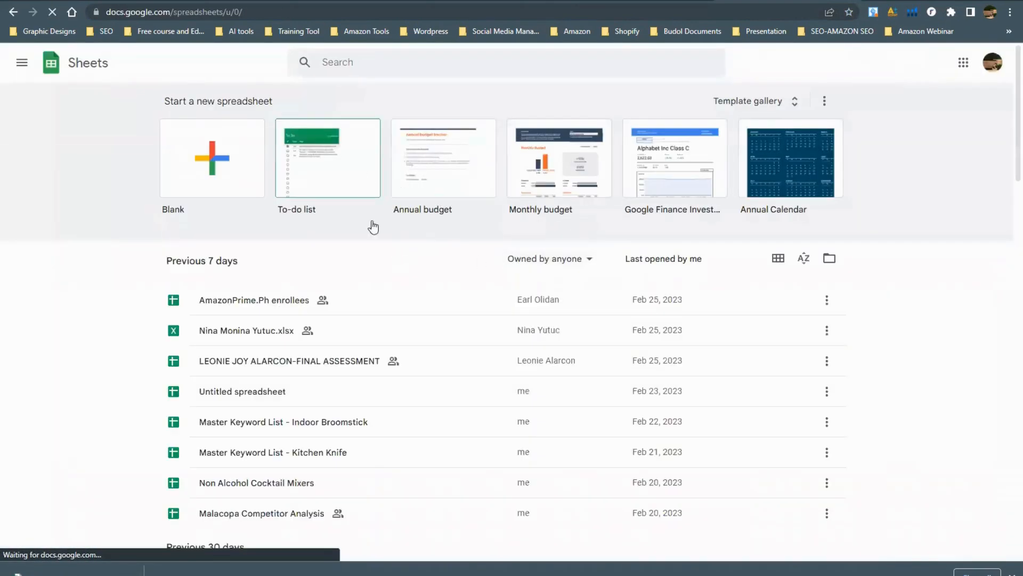
pyautogui.click(219, 183)
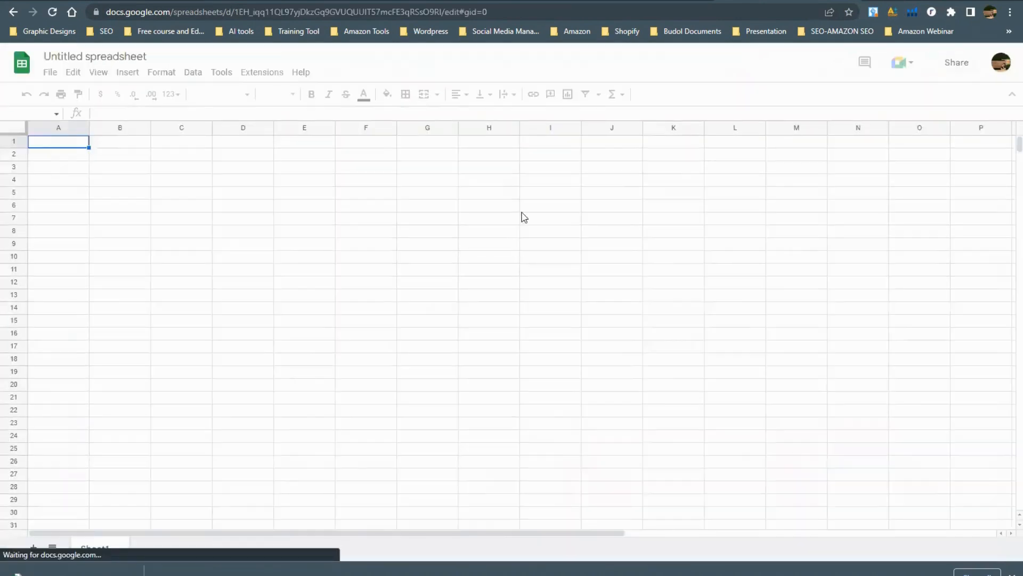
# Step: Import US_AMAZON_cerebro_B000638D32_2023-02-27.csv from Downloads, replacing the spreadsheet and detecting the separator automatically
pyautogui.click(50, 73)
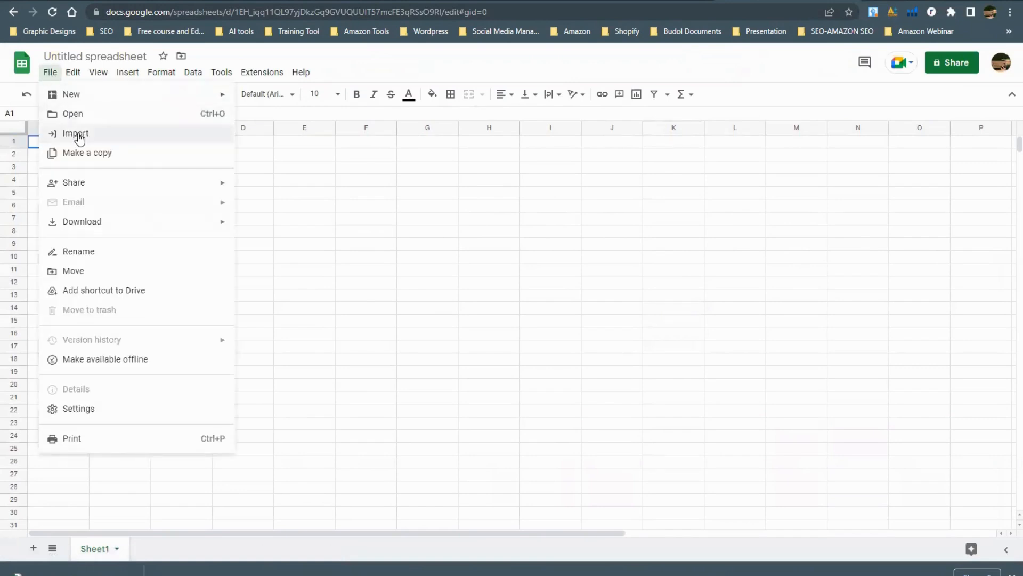
pyautogui.click(78, 134)
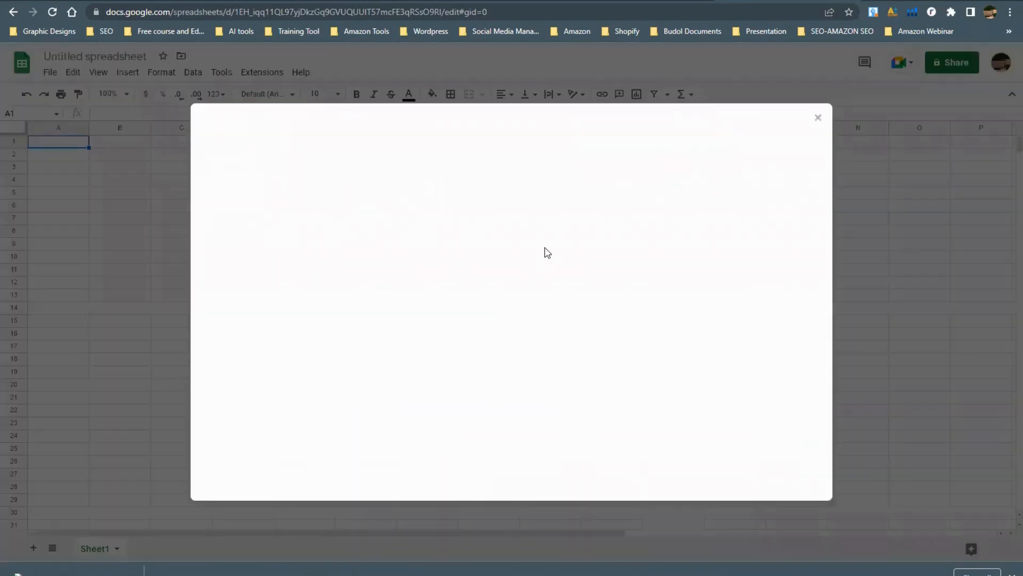
pyautogui.click(438, 166)
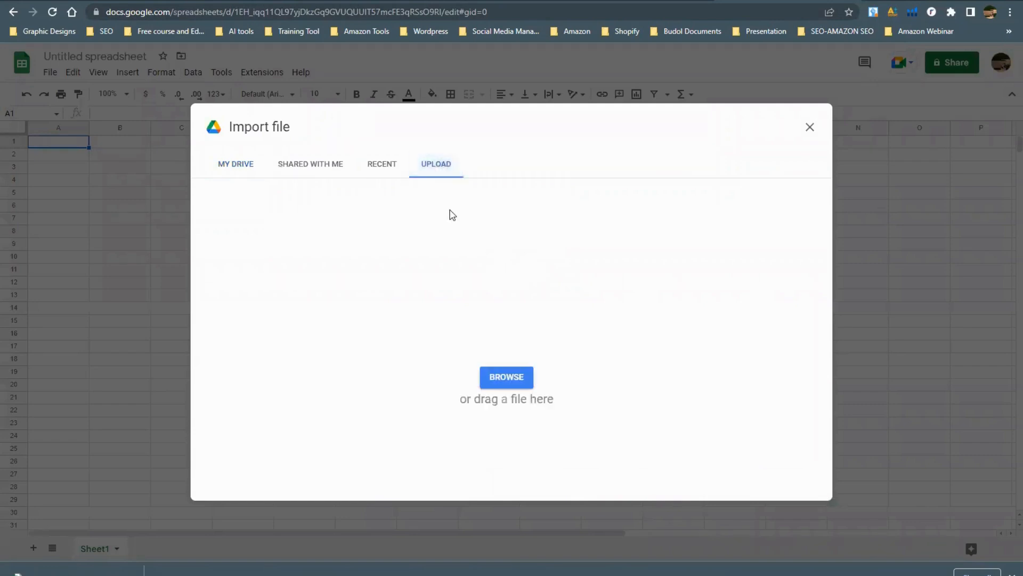
pyautogui.click(502, 377)
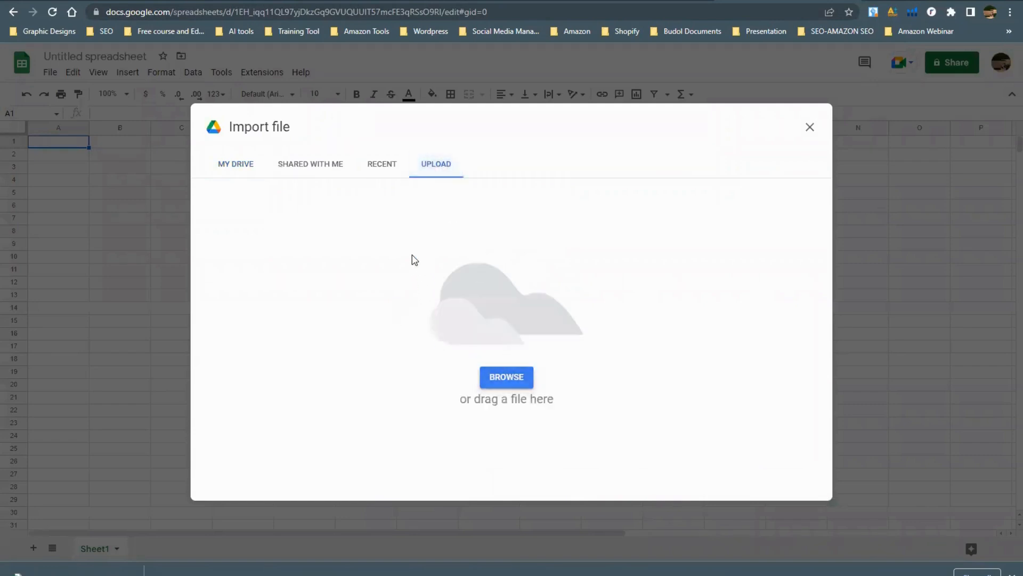
pyautogui.click(444, 203)
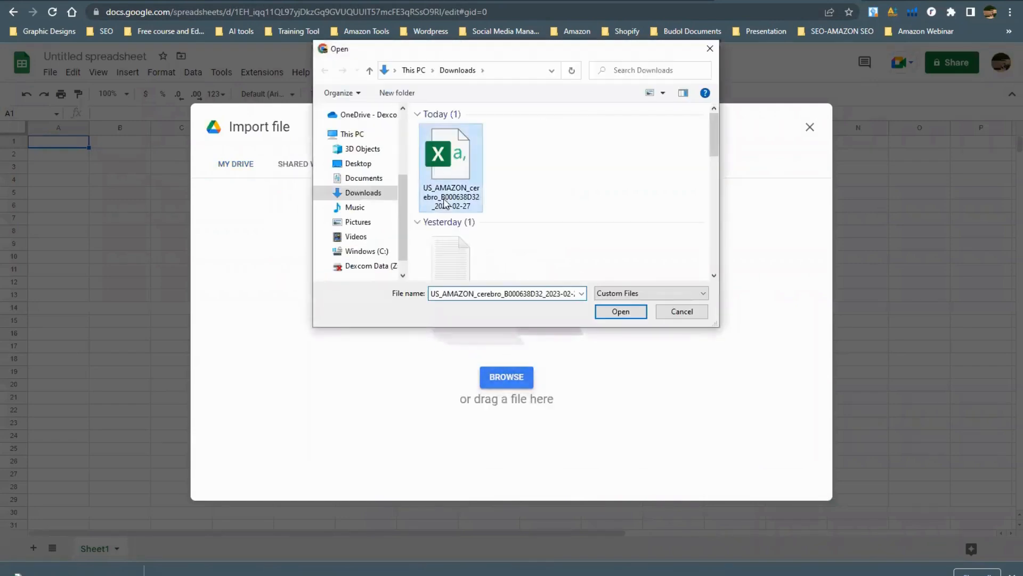
pyautogui.click(604, 312)
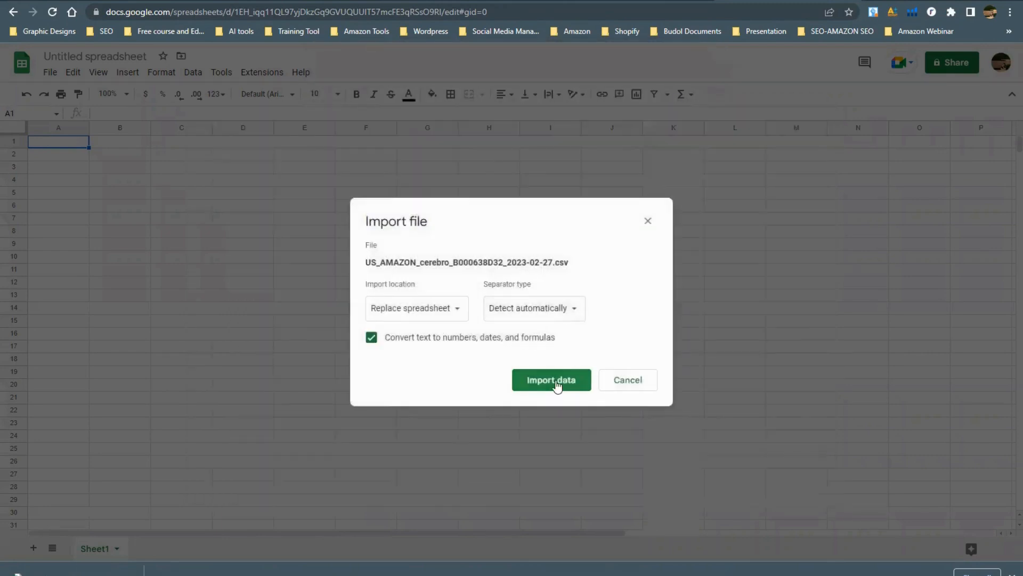
pyautogui.click(553, 381)
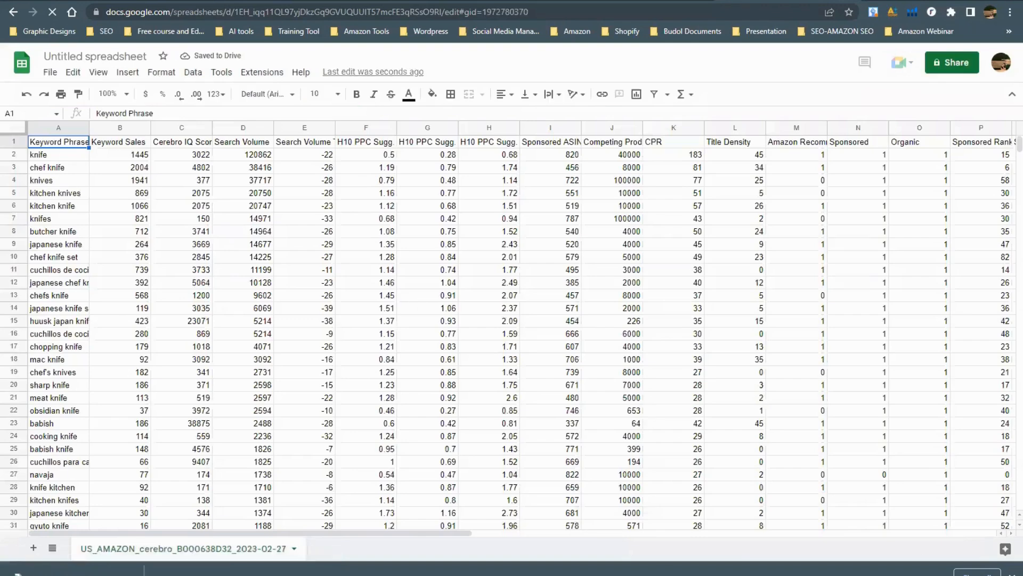
pyautogui.click(410, 322)
# Step: Rename the spreadsheet "Master Keyword List - Kitchen Knife" and widen the Keyword Phrase column to fit the full phrases
pyautogui.click(103, 54)
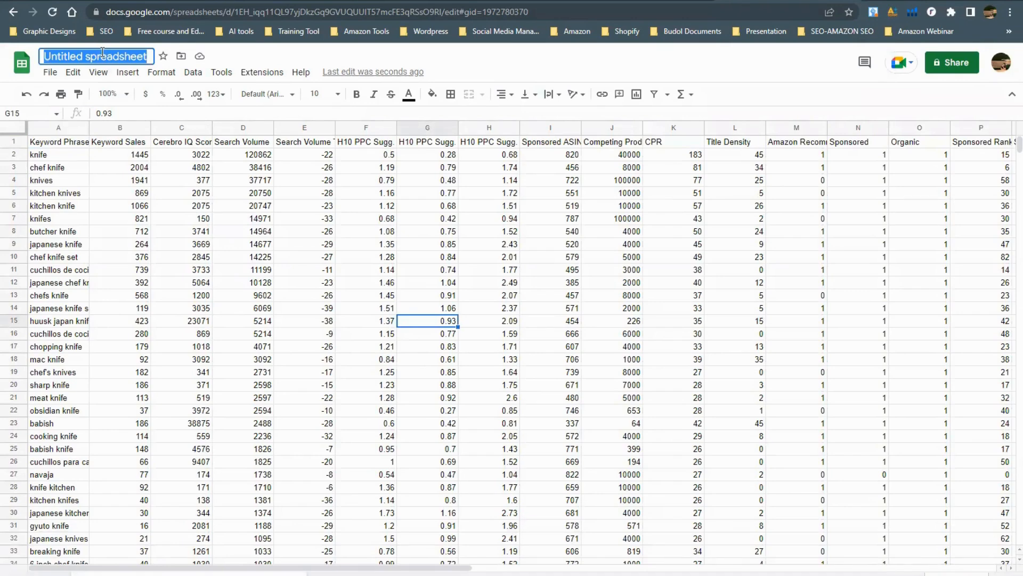
pyautogui.write('Mas')
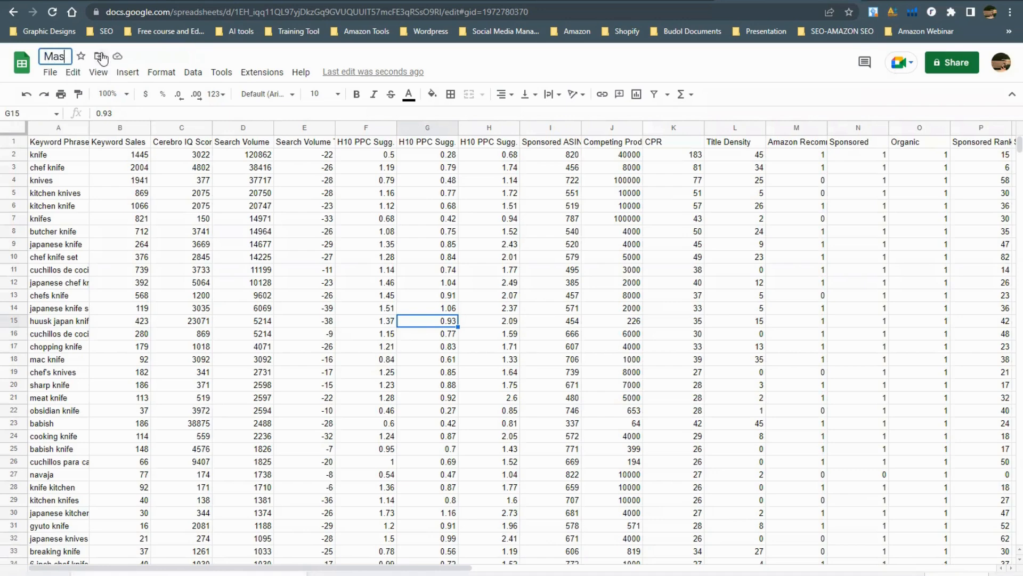
pyautogui.write('ter K')
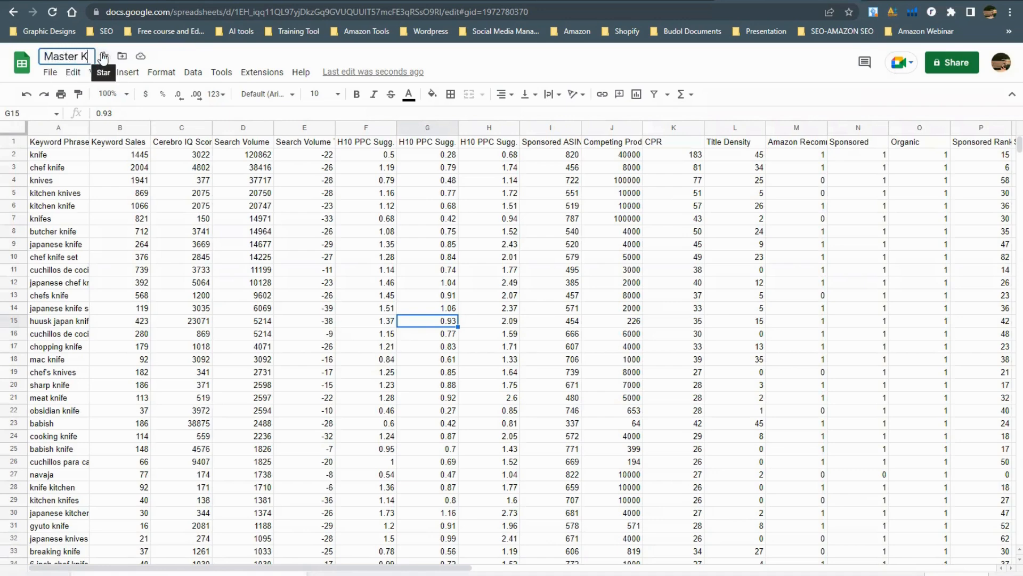
pyautogui.write('eyword List')
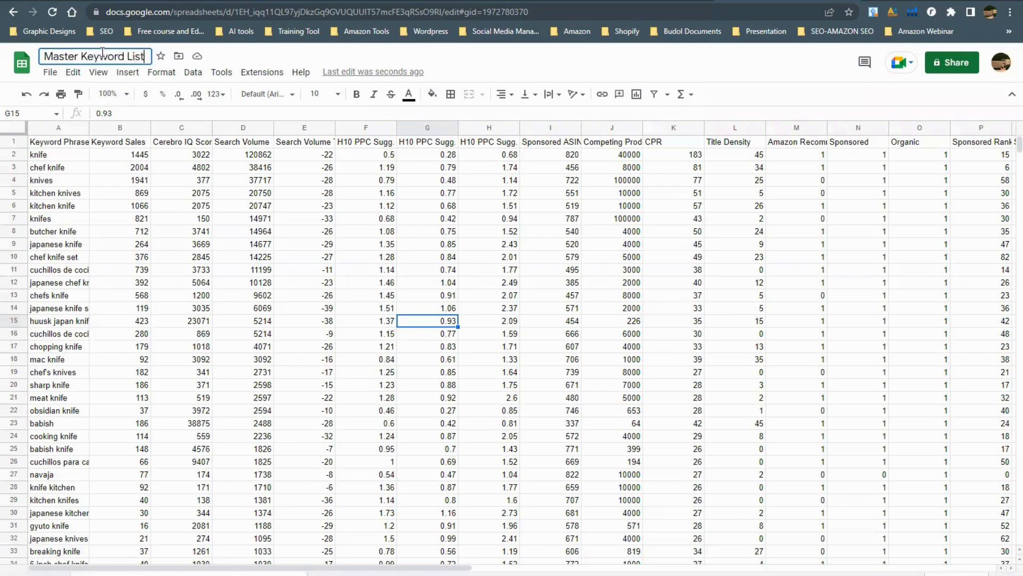
pyautogui.write(' - Kitchen')
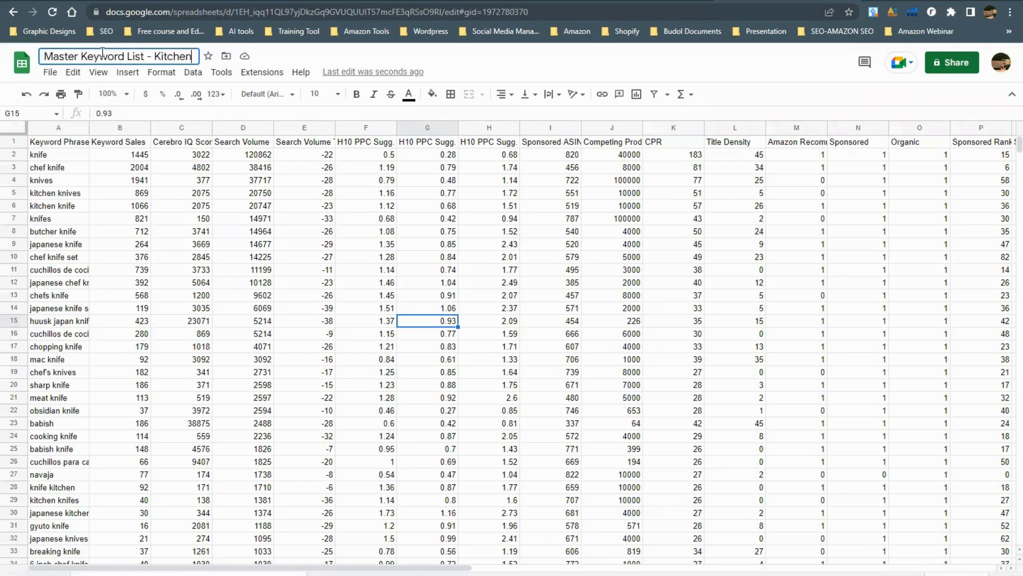
pyautogui.write(' Knife')
pyautogui.press('Return')
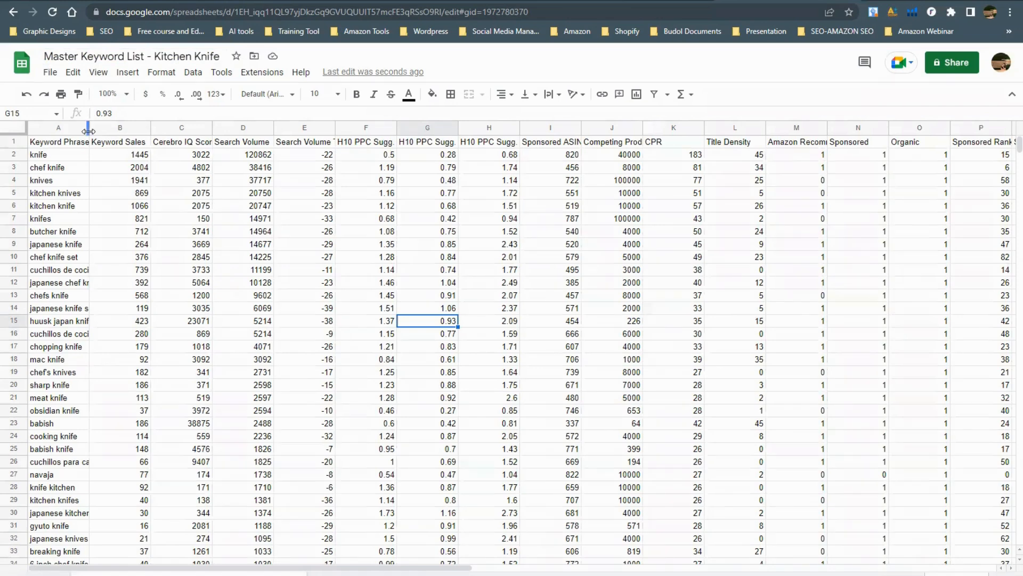
pyautogui.moveTo(88, 132); pyautogui.dragTo(255, 132)
pyautogui.click(219, 231)
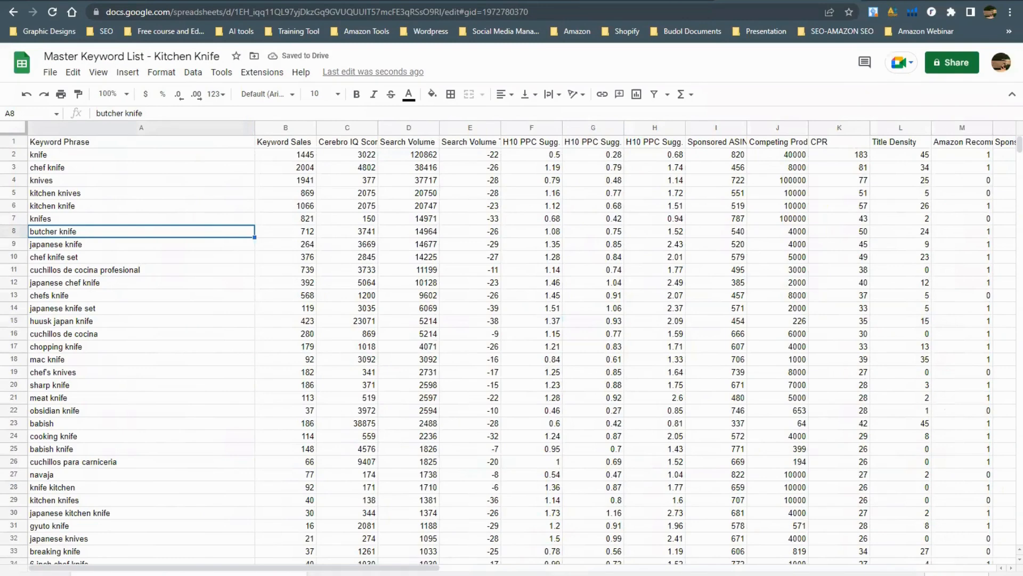
# Step: Add a new sheet to the spreadsheet and rename it
pyautogui.click(16, 573)
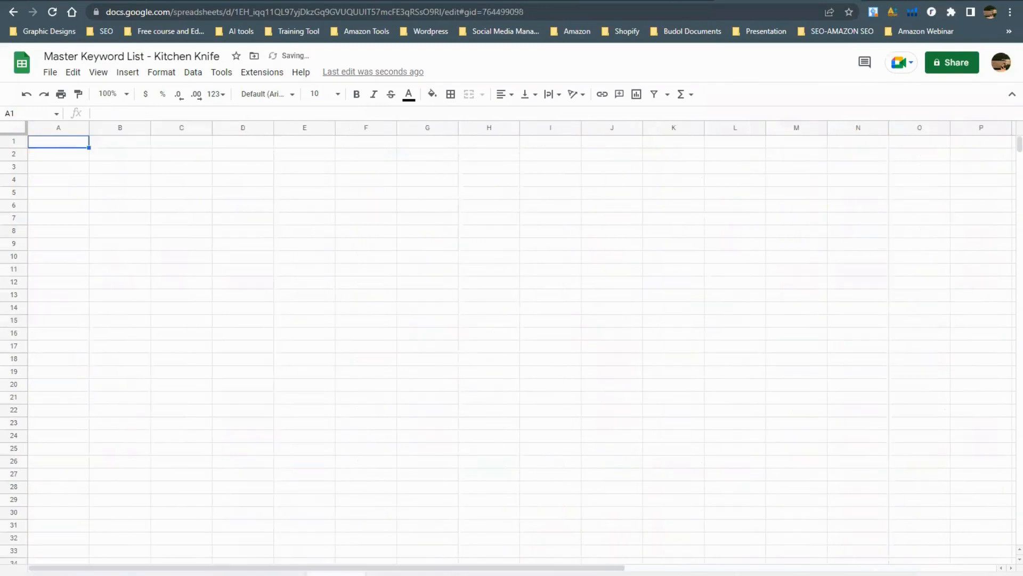
pyautogui.rightClick(336, 573)
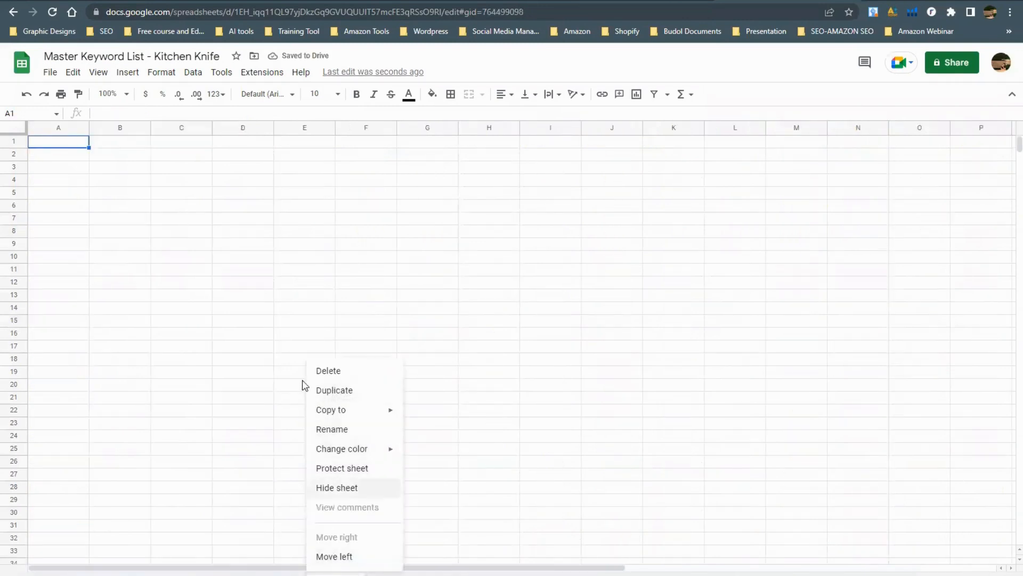
pyautogui.click(344, 431)
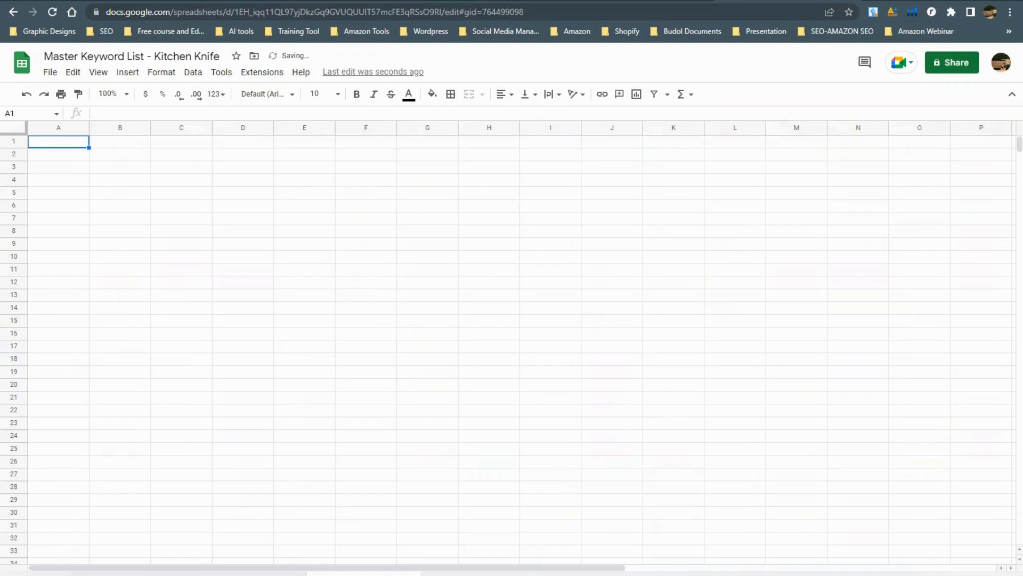
# Step: Copy the Keyword Phrase column from the imported Cerebro sheet into column A of the new sheet
pyautogui.click(184, 574)
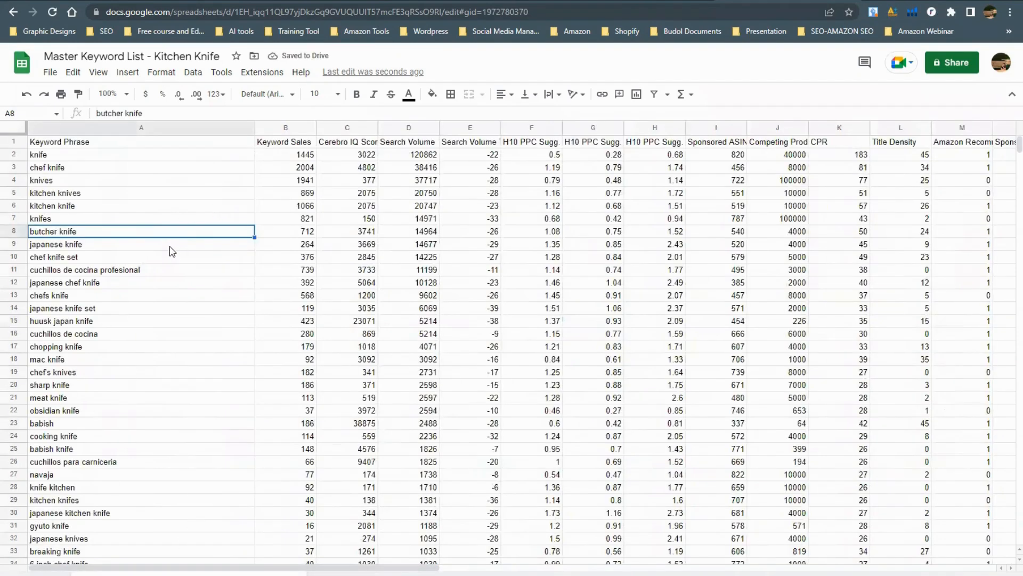
pyautogui.click(114, 130)
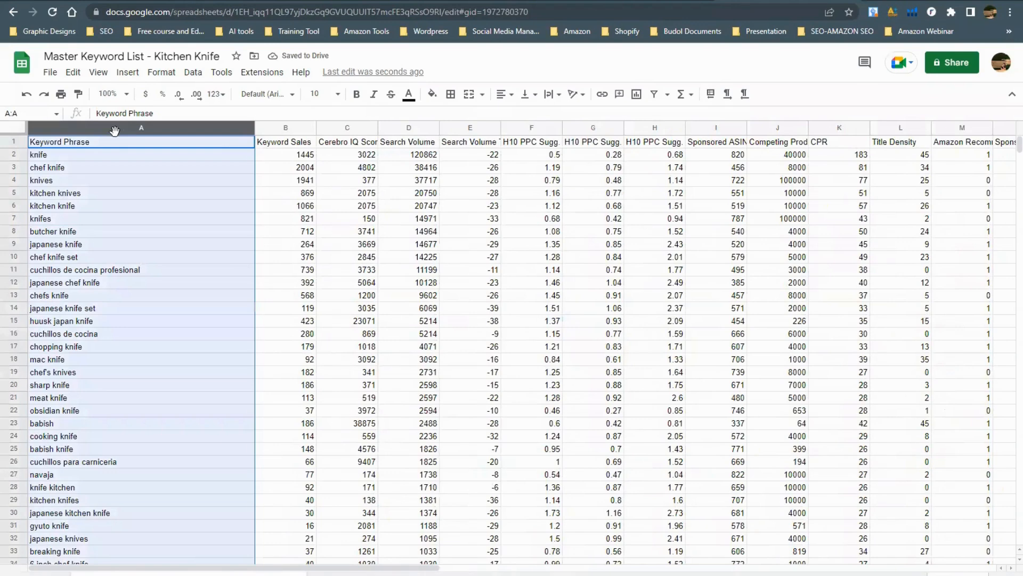
pyautogui.click(335, 574)
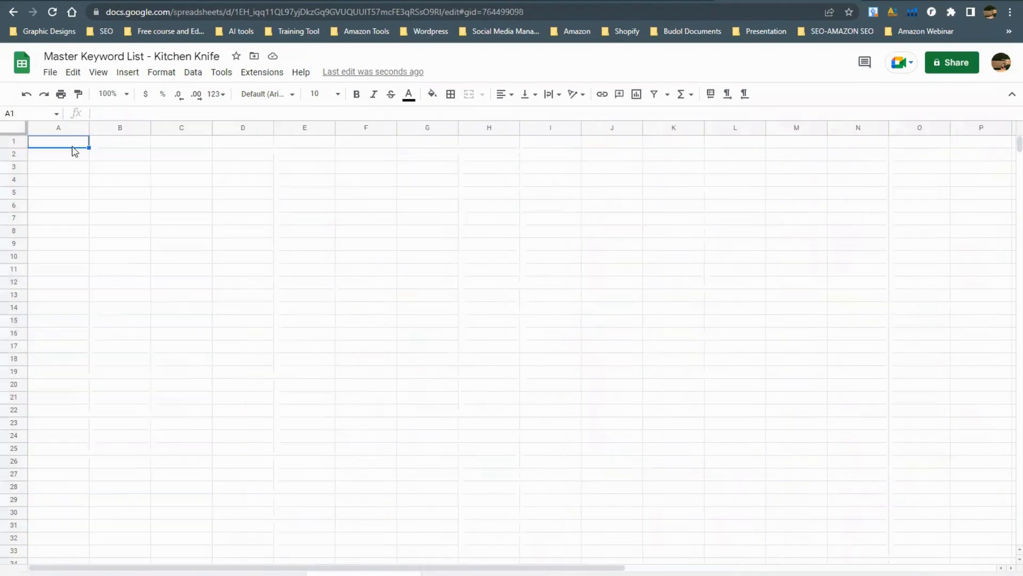
pyautogui.hotkey('ctrl', 'v')
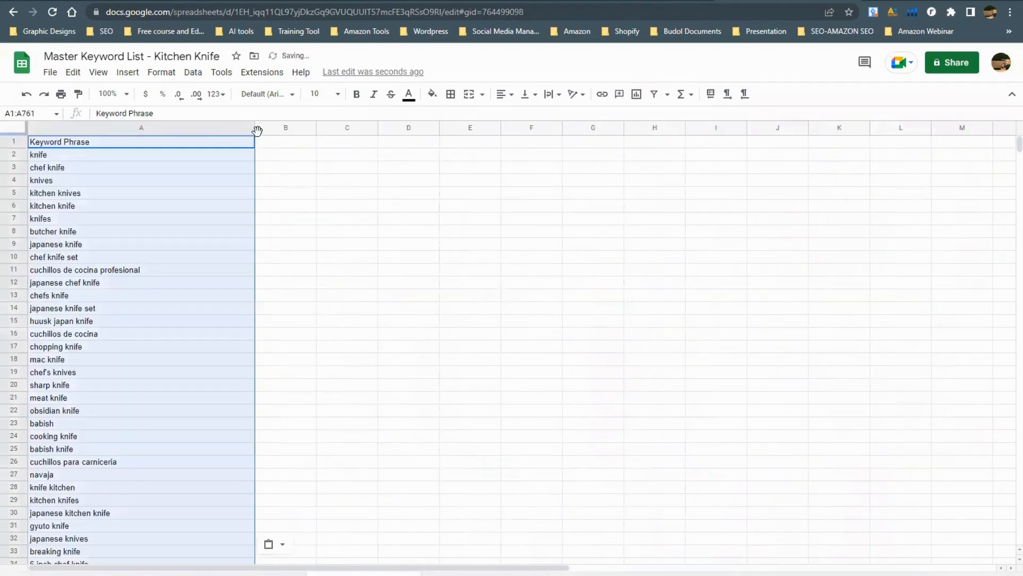
# Step: Copy the Search Volume column from the imported sheet into the new sheet, starting at cell B1
pyautogui.click(286, 143)
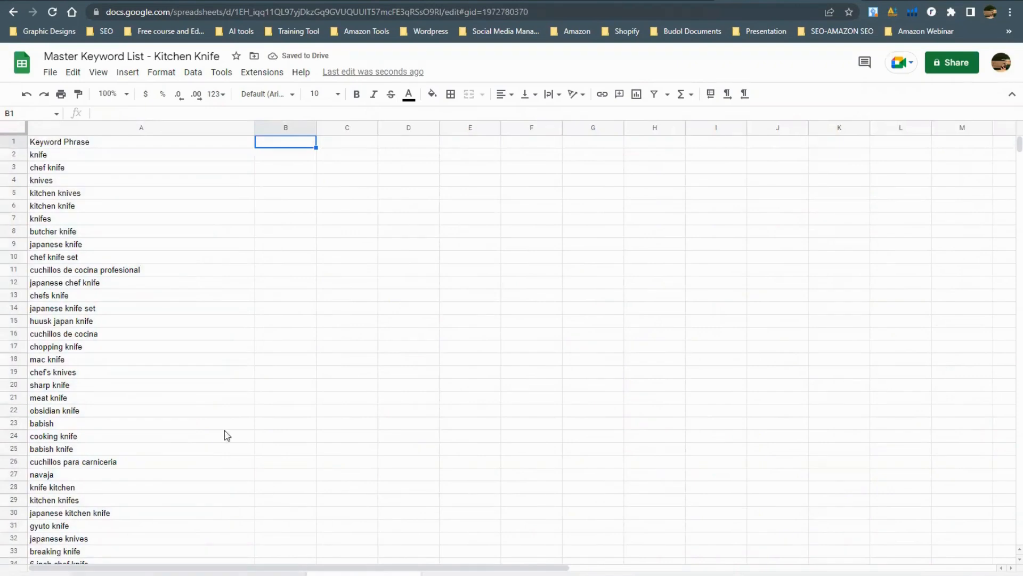
pyautogui.click(428, 127)
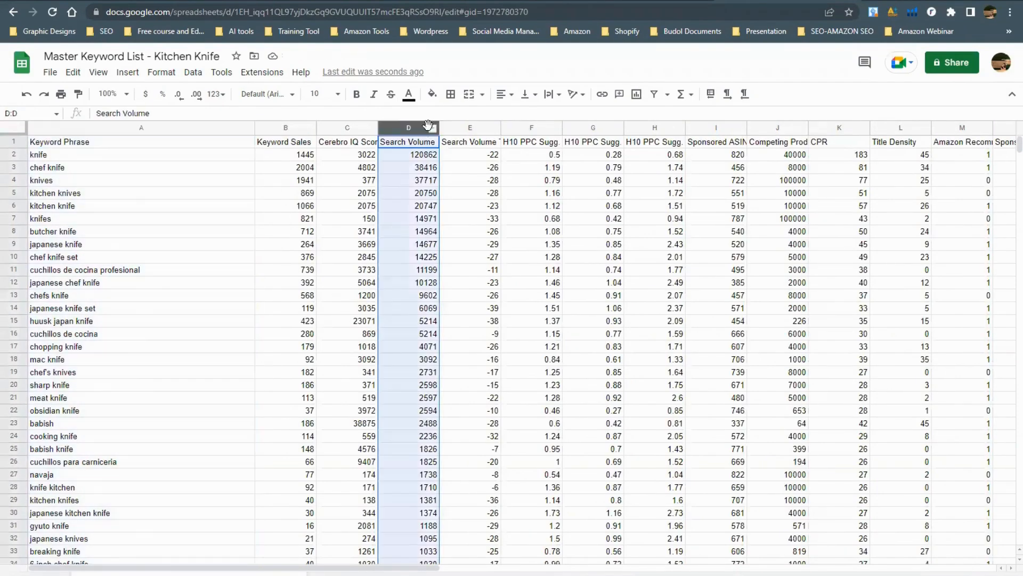
pyautogui.hotkey('ctrl', 'c')
pyautogui.click(357, 574)
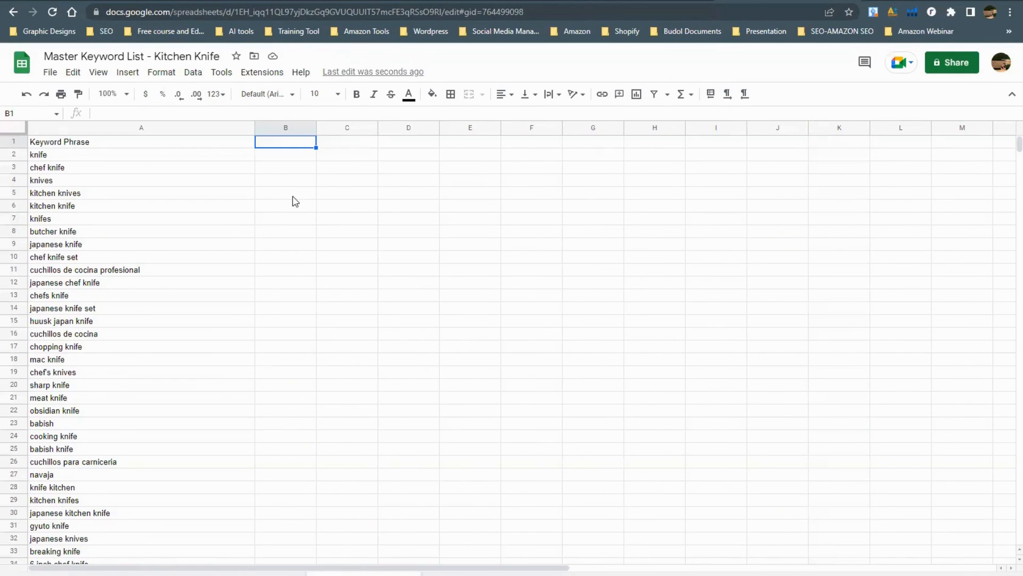
pyautogui.hotkey('ctrl', 'v')
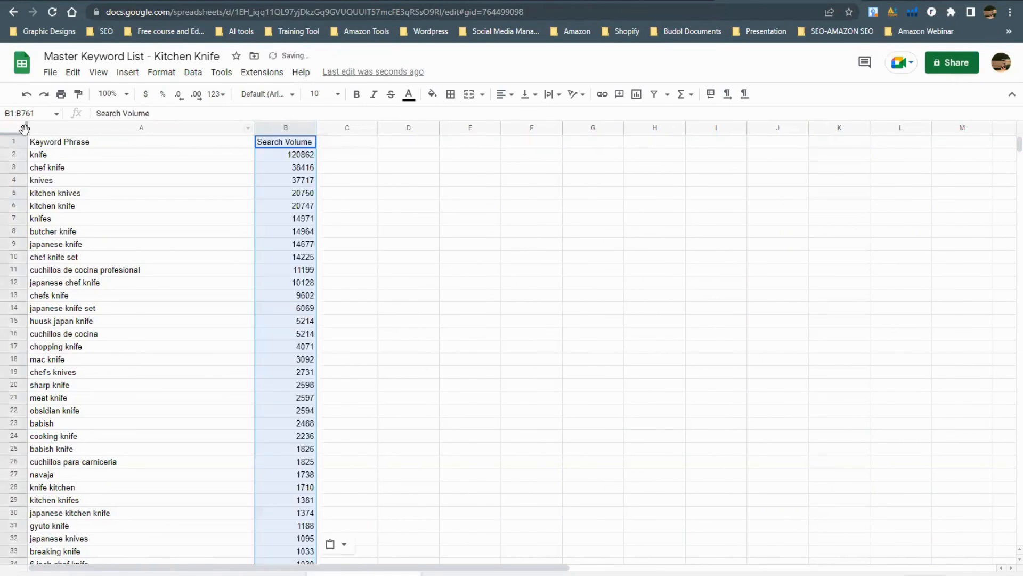
# Step: Fill the header cells A1:B1 with green and make their text bold
pyautogui.moveTo(48, 143); pyautogui.dragTo(270, 153)
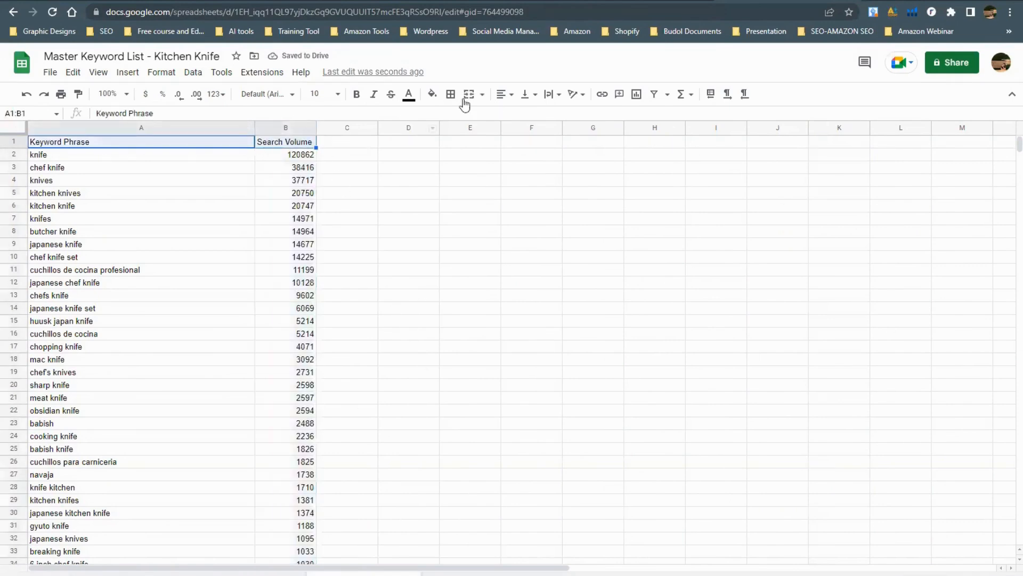
pyautogui.click(431, 95)
pyautogui.click(491, 164)
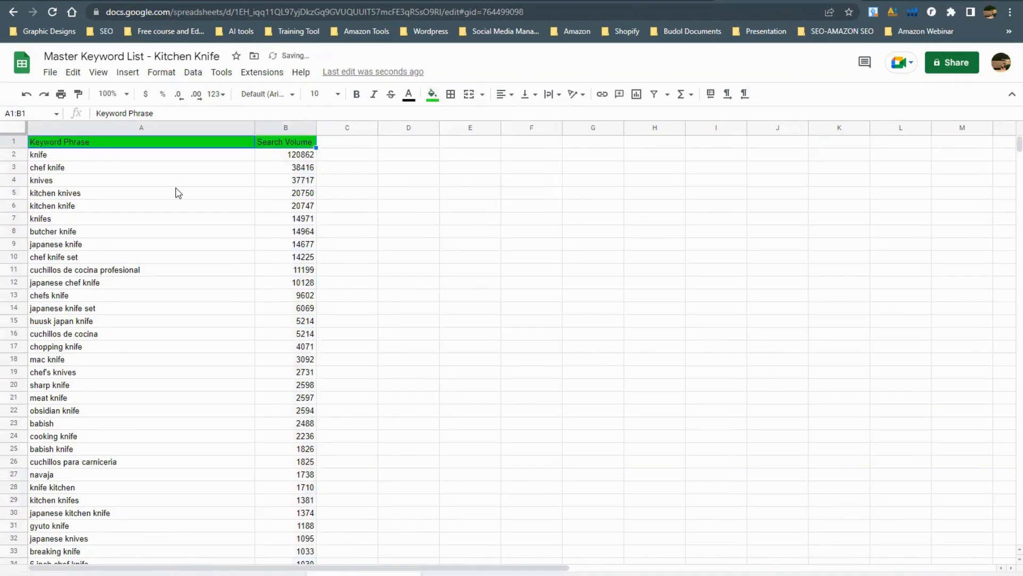
pyautogui.hotkey('ctrl', 'b')
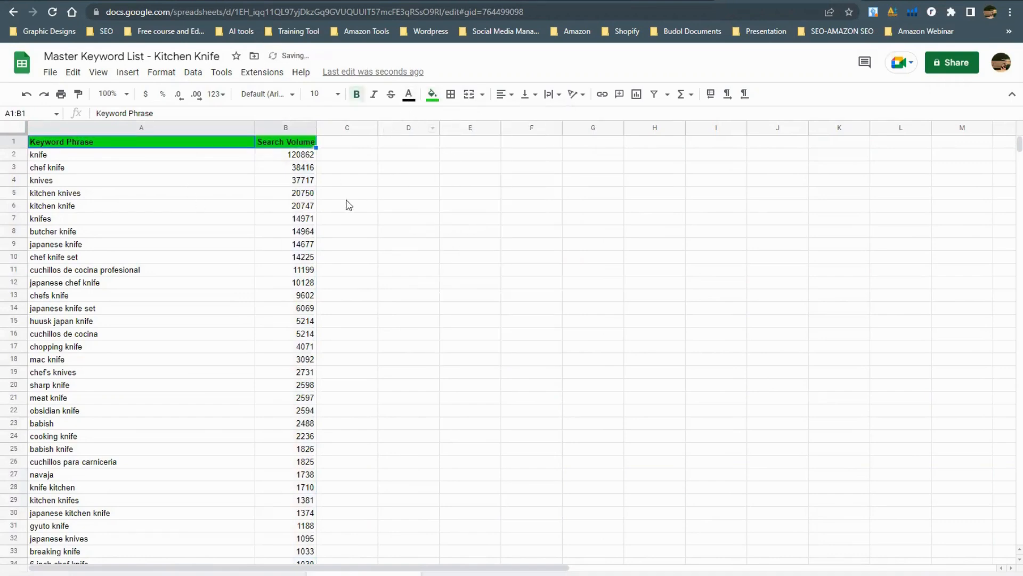
pyautogui.click(465, 194)
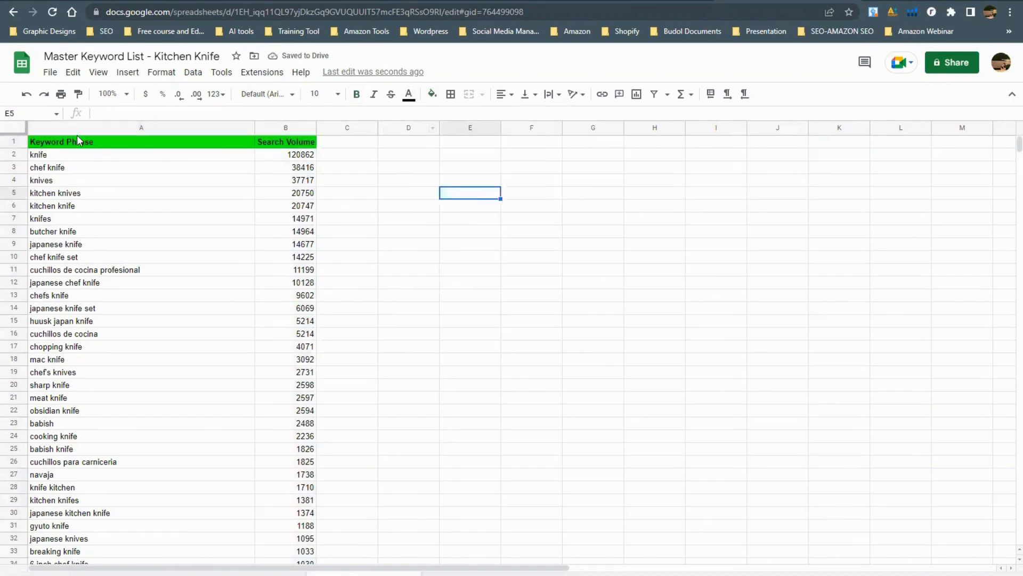
# Step: Align all cells of the sheet left horizontally and middle vertically
pyautogui.click(24, 133)
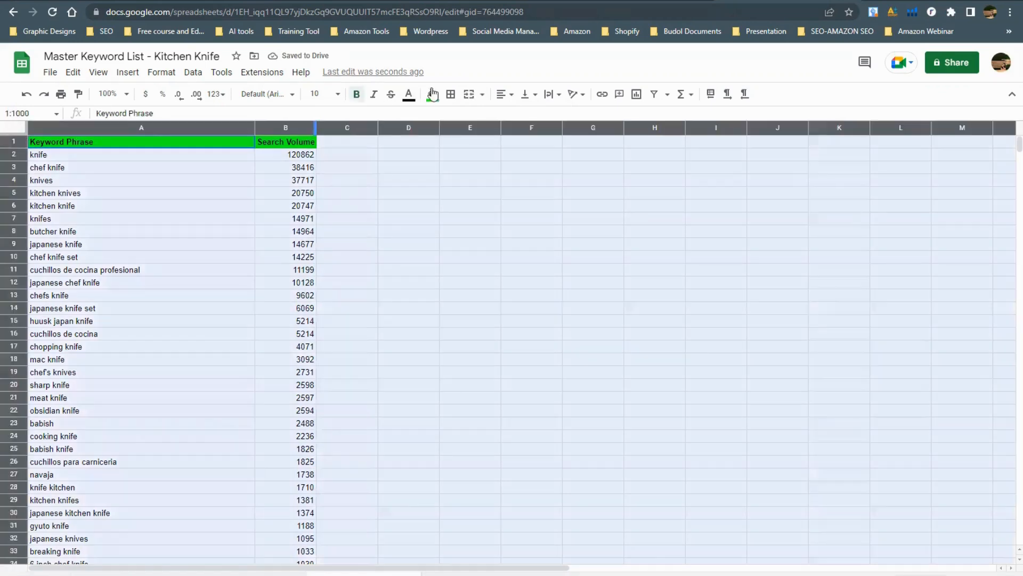
pyautogui.click(504, 94)
pyautogui.click(503, 114)
pyautogui.click(527, 95)
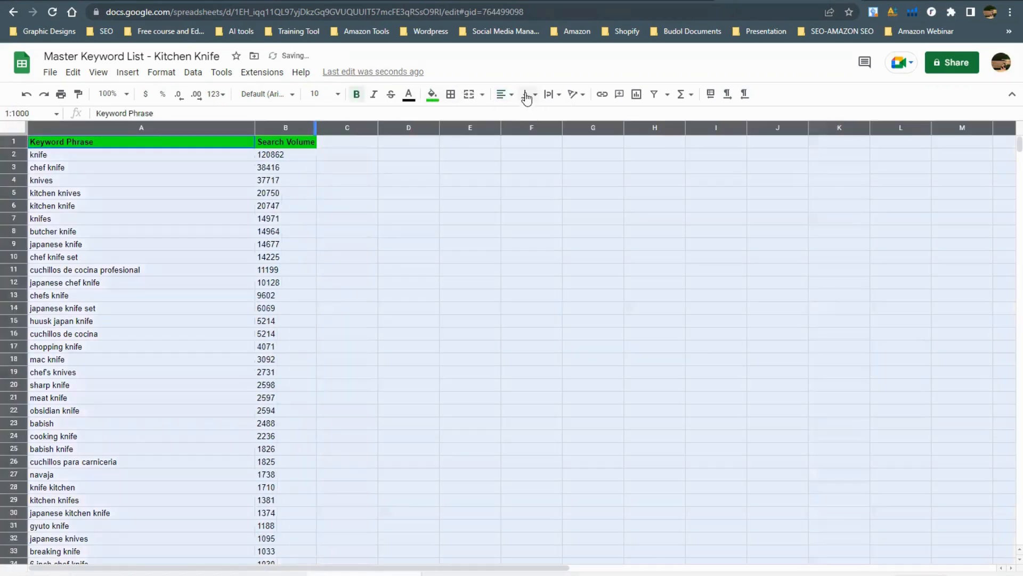
pyautogui.click(539, 114)
pyautogui.click(471, 244)
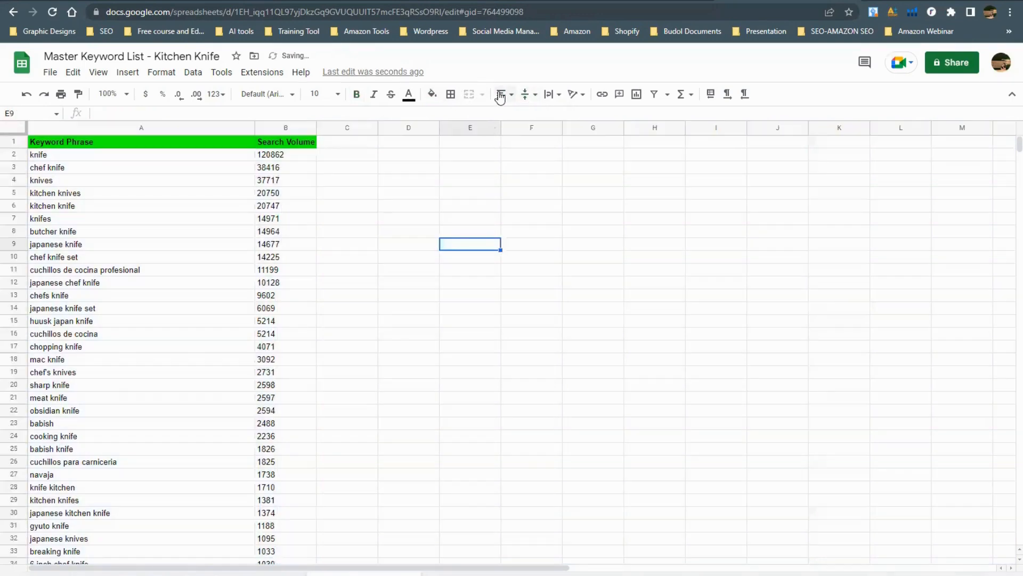
pyautogui.click(384, 219)
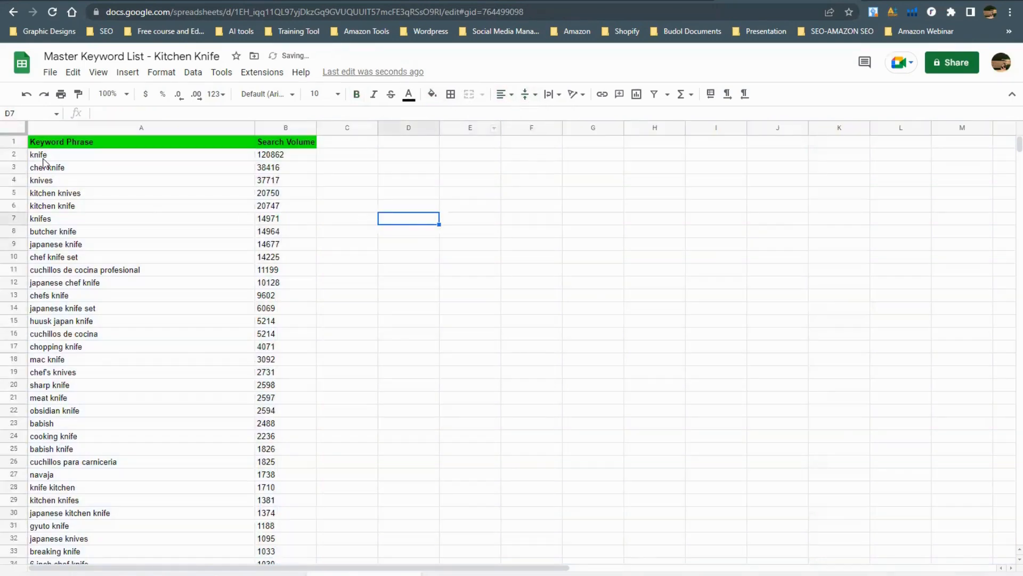
# Step: Center all cells of the sheet horizontally and look over the keyword list
pyautogui.click(21, 128)
pyautogui.click(527, 96)
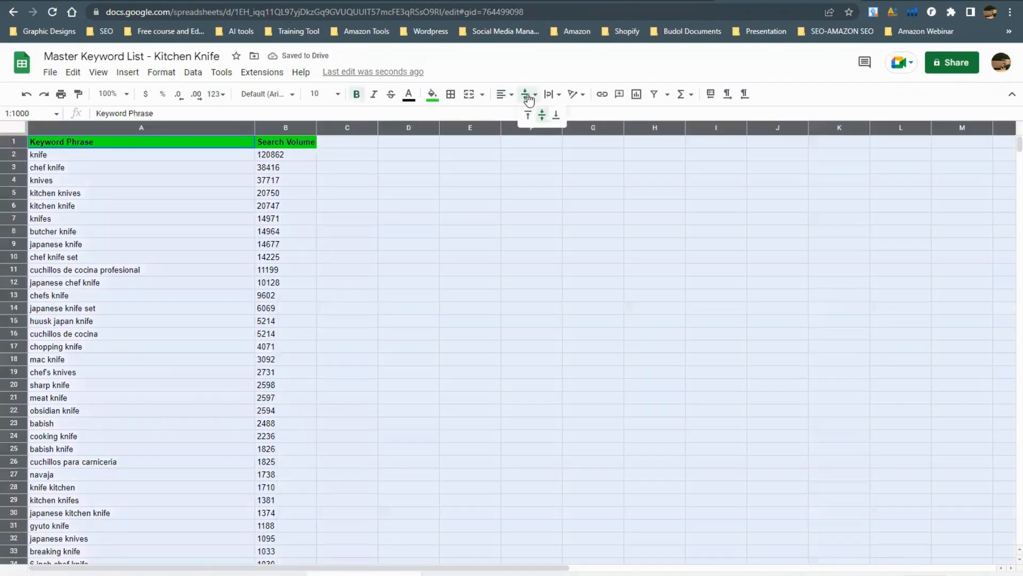
pyautogui.click(503, 94)
pyautogui.click(515, 114)
pyautogui.click(417, 284)
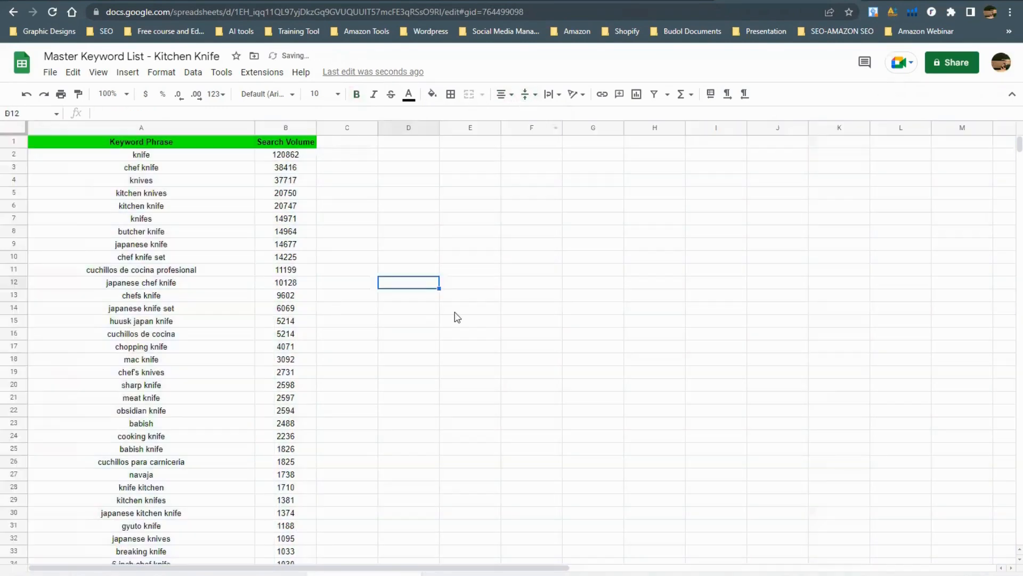
pyautogui.scroll(-3, 341, 288)
pyautogui.scroll(3, 376, 308)
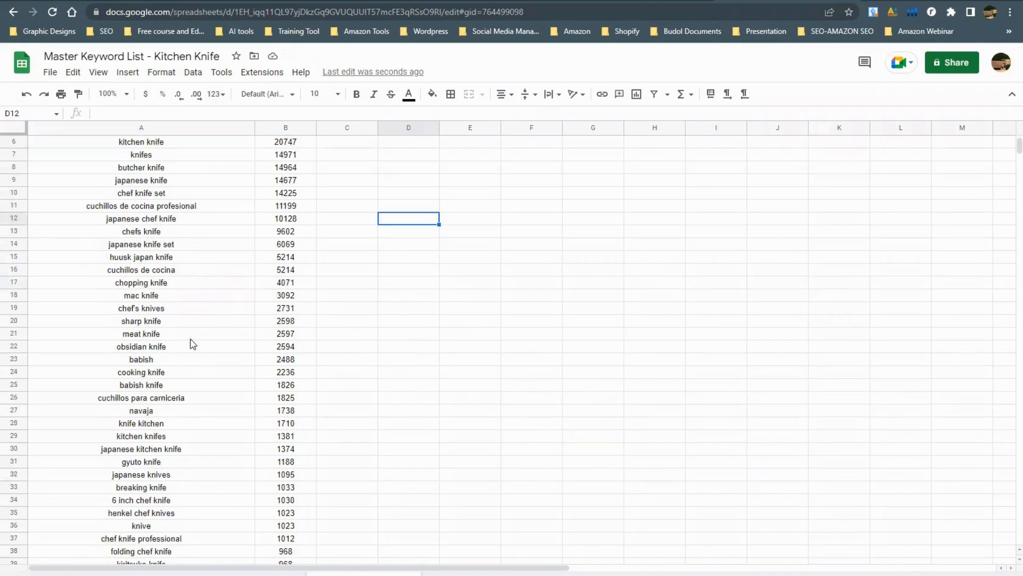
pyautogui.scroll(-2, 192, 335)
pyautogui.scroll(2, 247, 318)
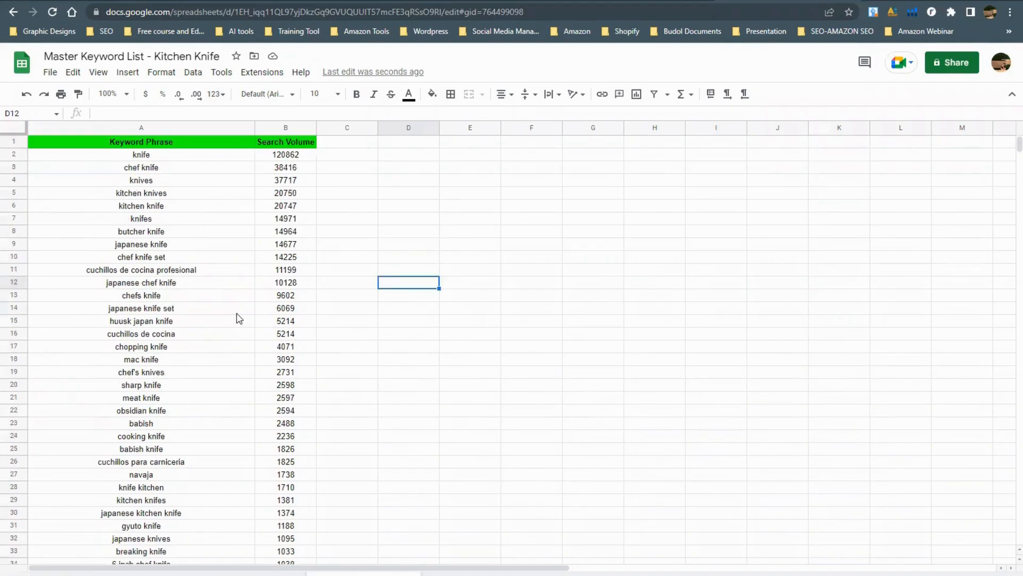
# Step: Open the bookmarked "Remove Duplicate Words and Repeated Keywords" tool from the Amazon Tools folder in a new browser tab
pyautogui.click(877, 1)
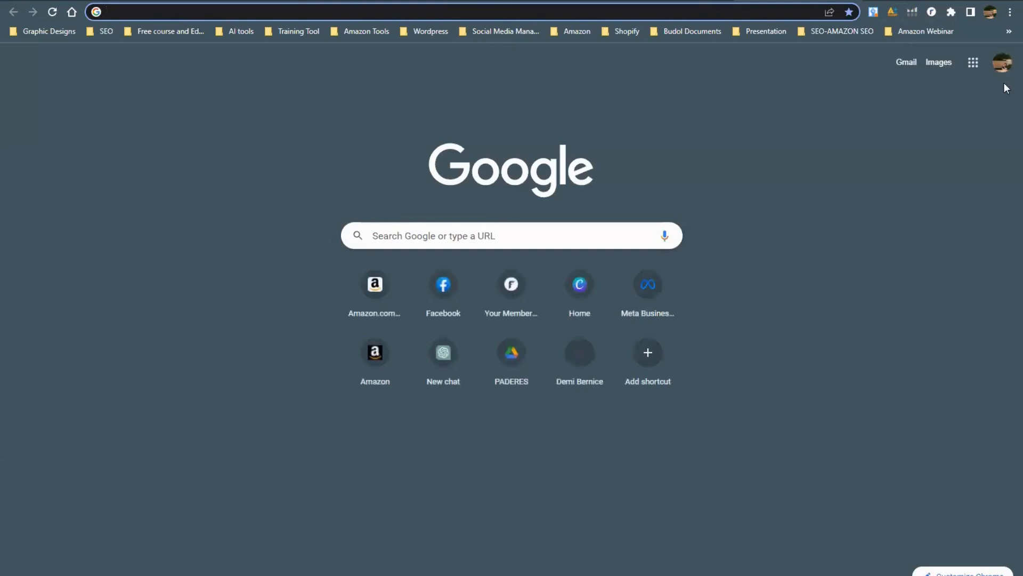
pyautogui.click(1009, 32)
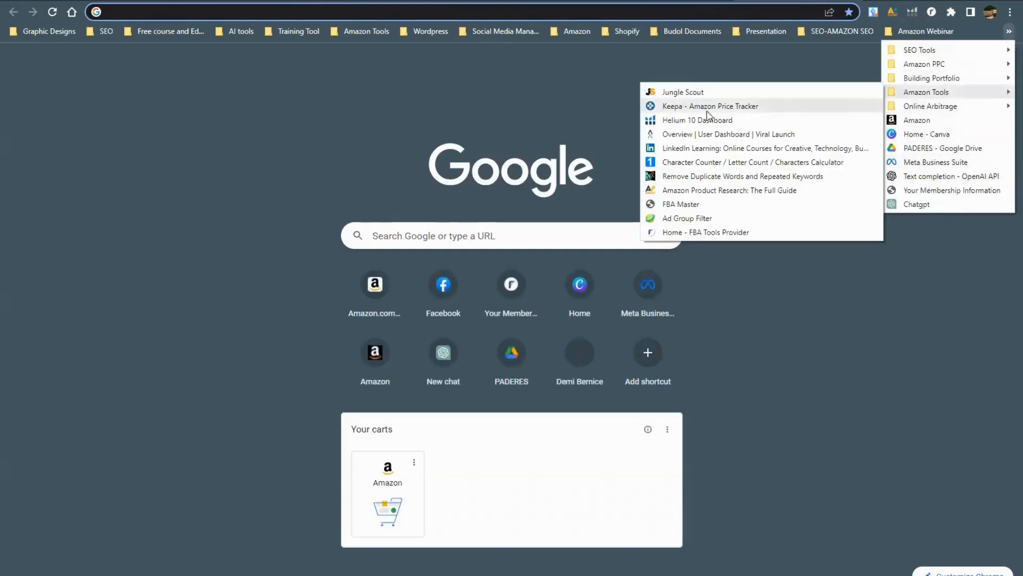
pyautogui.click(742, 183)
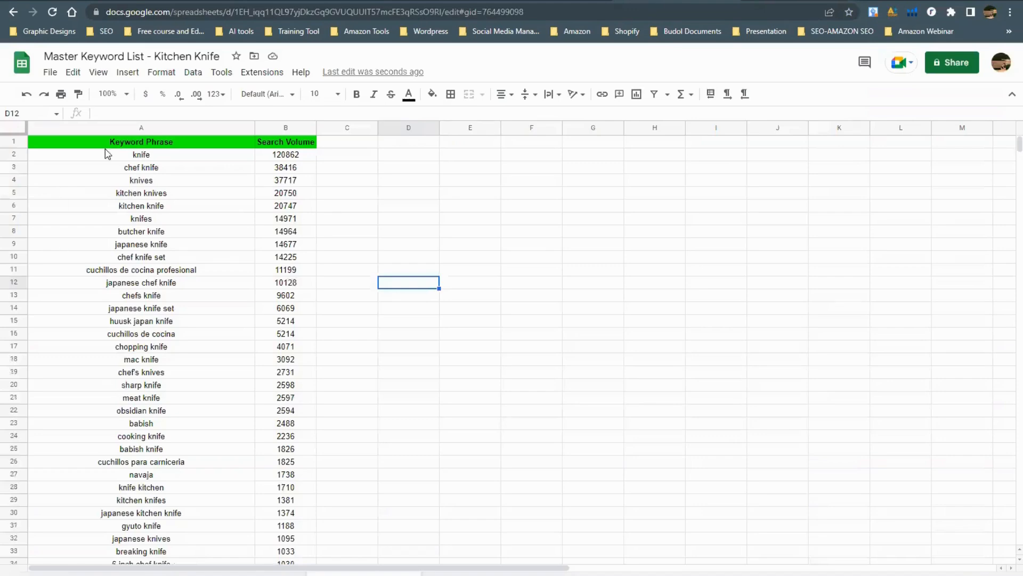
# Step: Copy the sheet's Keyword Phrase column and paste it into the duplicate remover's input box in place of the sample text
pyautogui.click(132, 128)
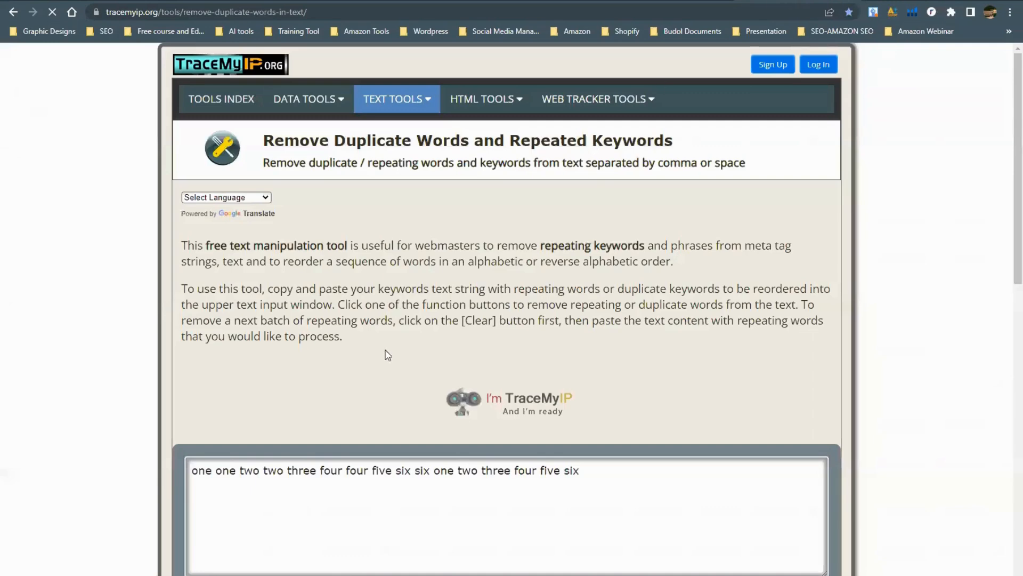
pyautogui.scroll(-3, 502, 392)
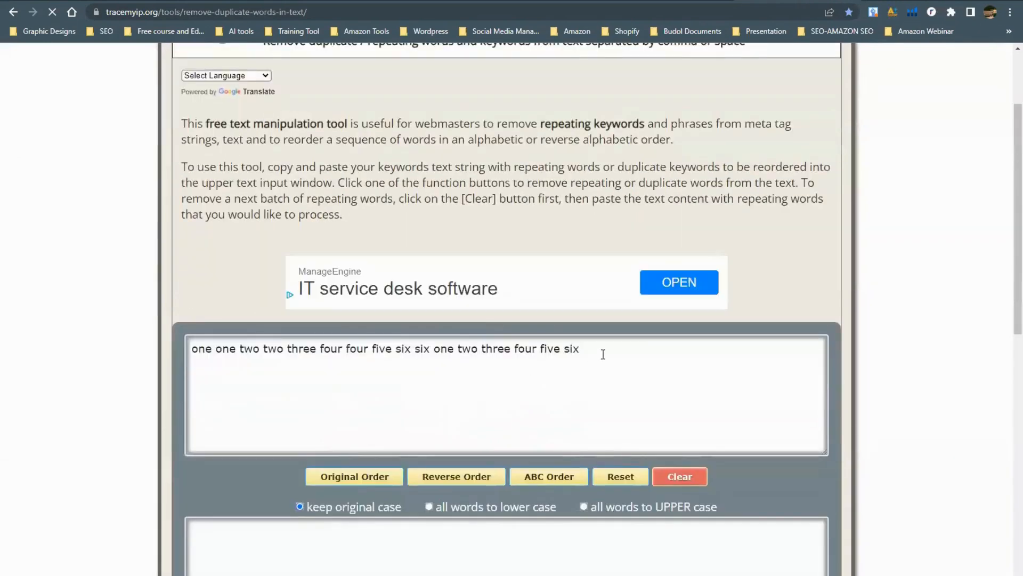
pyautogui.moveTo(601, 354); pyautogui.dragTo(175, 345)
pyautogui.press('BackSpace')
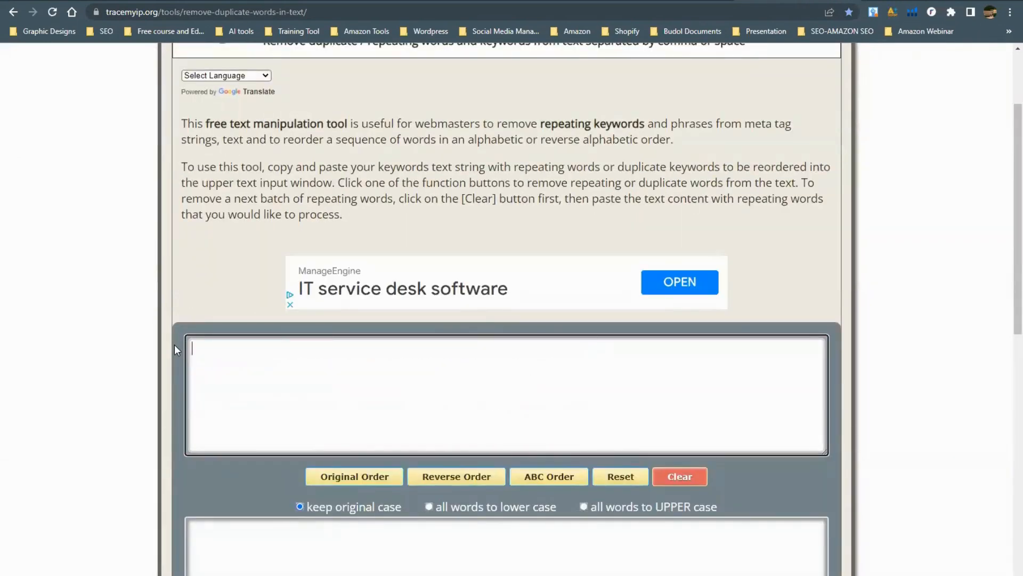
pyautogui.hotkey('ctrl', 'v')
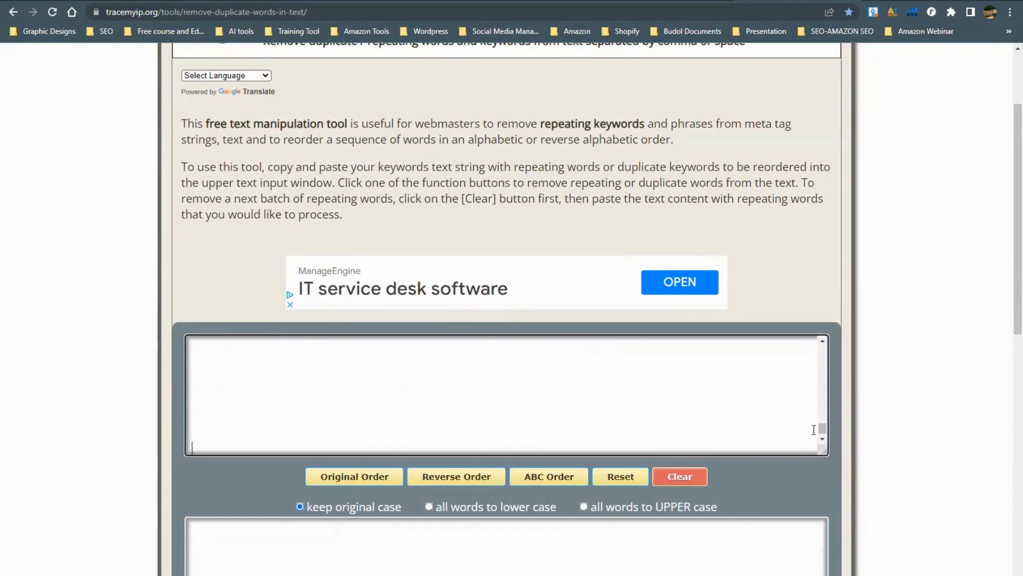
# Step: Delete the "Keyword Phrase" header and its empty line from the start of the pasted keywords
pyautogui.moveTo(822, 429); pyautogui.dragTo(823, 349)
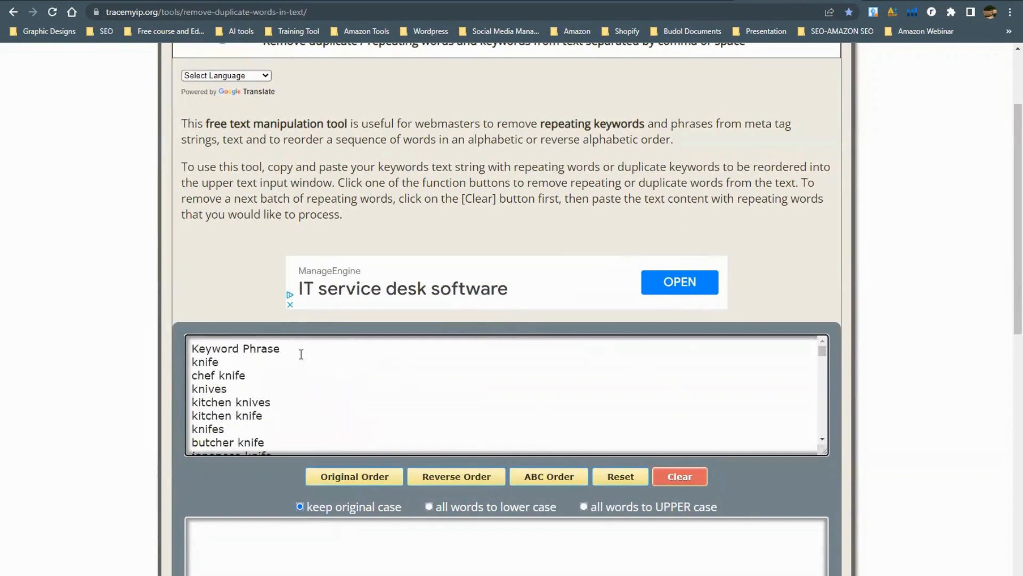
pyautogui.moveTo(303, 350); pyautogui.dragTo(204, 349)
pyautogui.press('BackSpace')
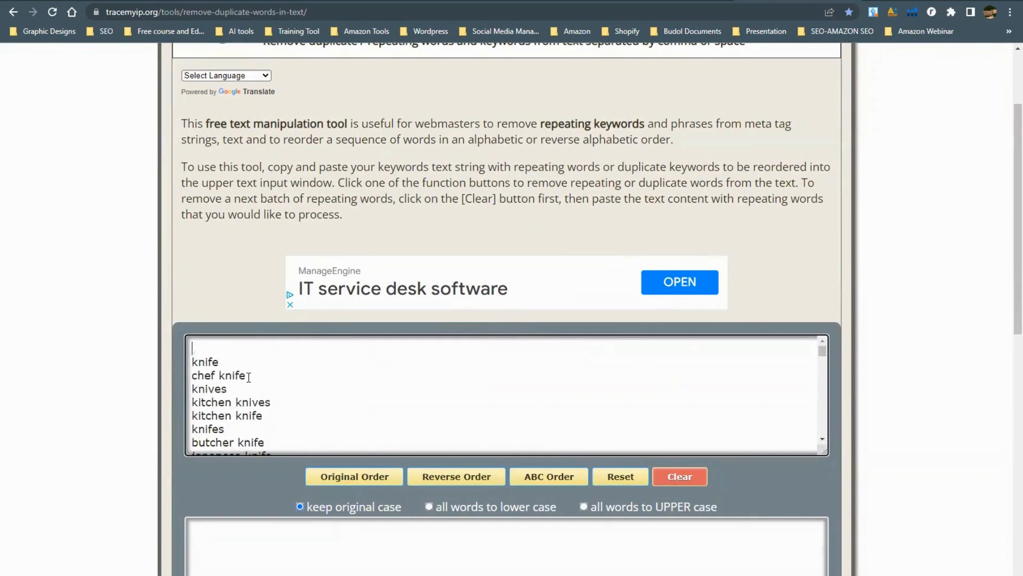
pyautogui.click(192, 362)
pyautogui.press('BackSpace')
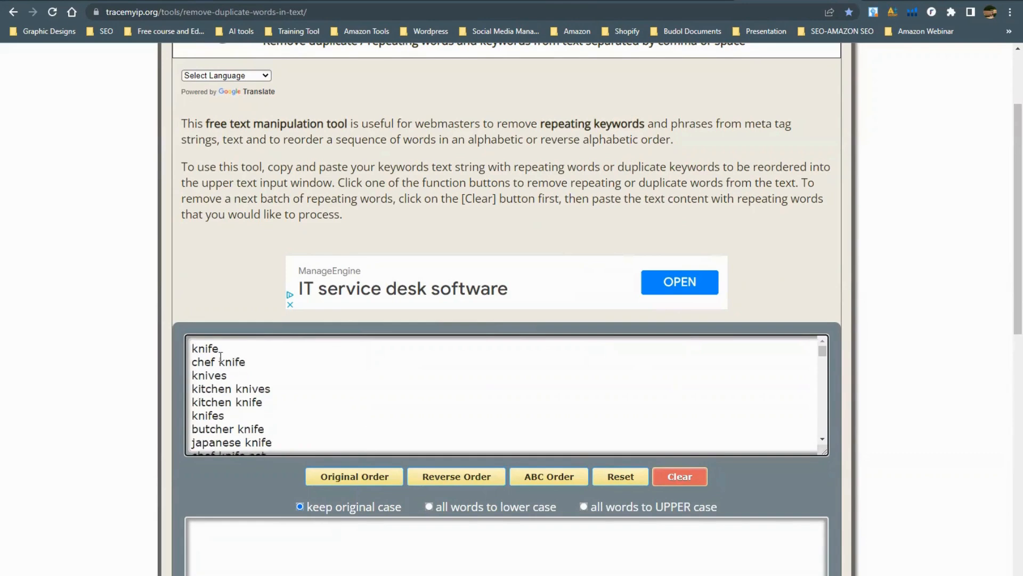
# Step: Remove the duplicate words in original order, keeping the original case, and review the resulting word list
pyautogui.click(341, 478)
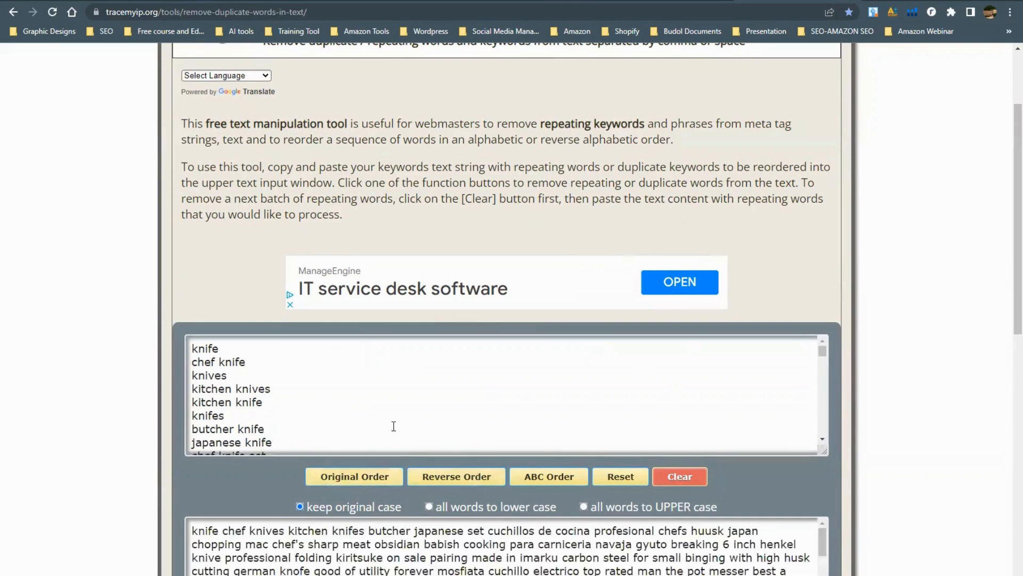
pyautogui.scroll(-1, 466, 402)
pyautogui.scroll(-5, 820, 263)
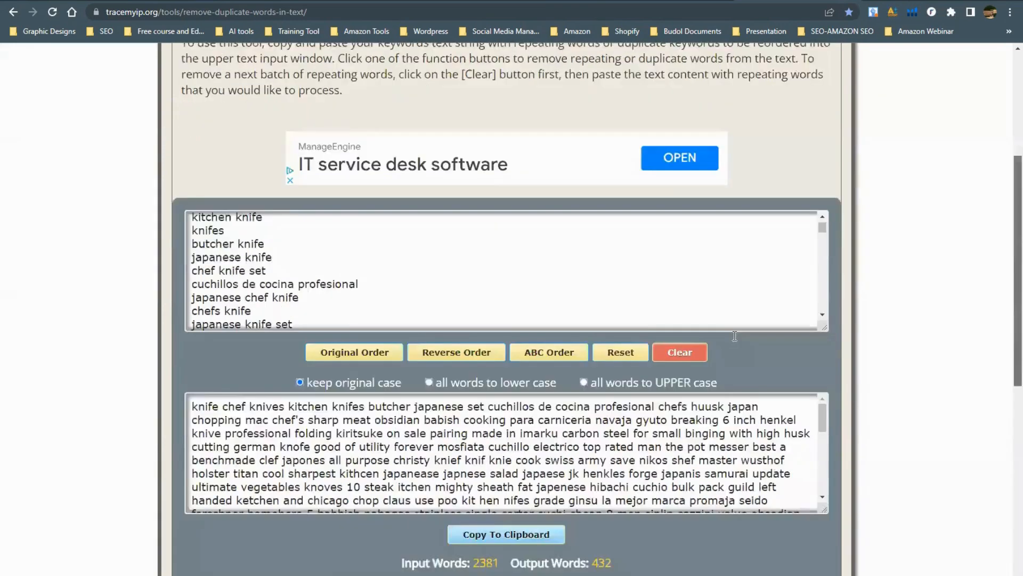
# Step: Copy the de-duplicated word list from the output box and paste it into a new blank Google Docs document
pyautogui.moveTo(822, 266)
pyautogui.mouseDown()
pyautogui.moveTo(822, 329)
pyautogui.moveTo(822, 264)
pyautogui.mouseUp()
pyautogui.click(440, 308)
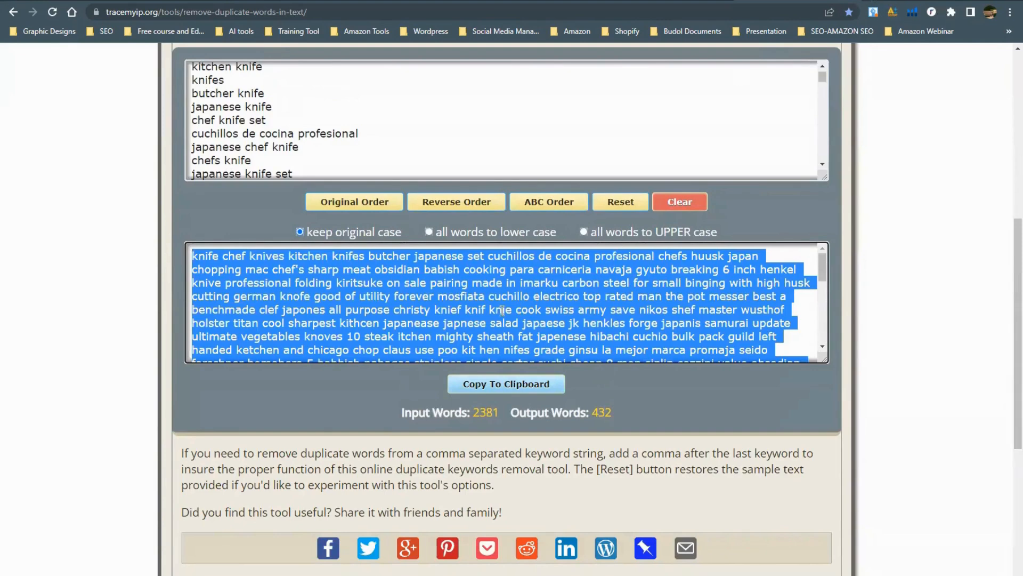
pyautogui.hotkey('ctrl', 't')
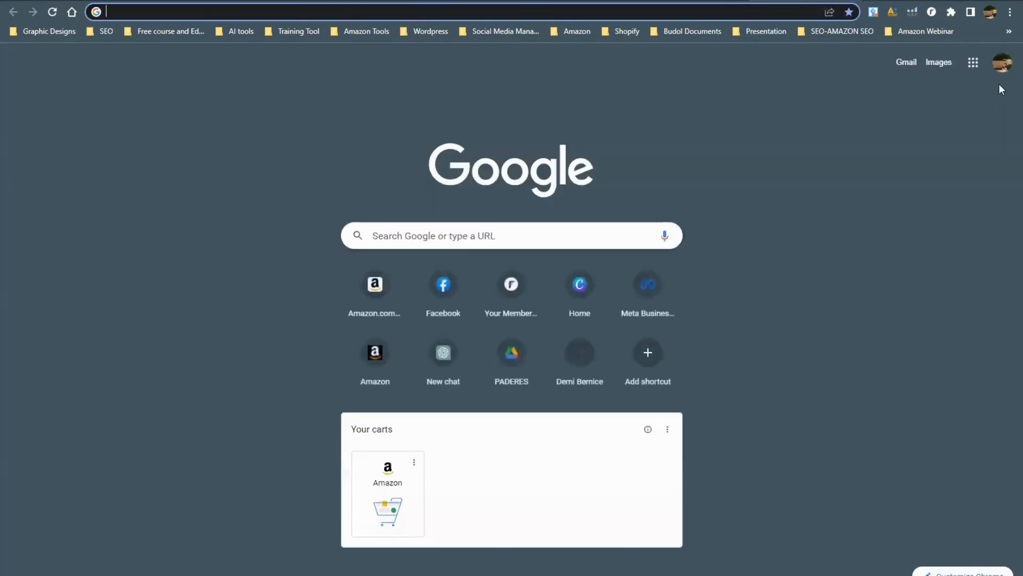
pyautogui.click(973, 62)
pyautogui.scroll(-3, 914, 224)
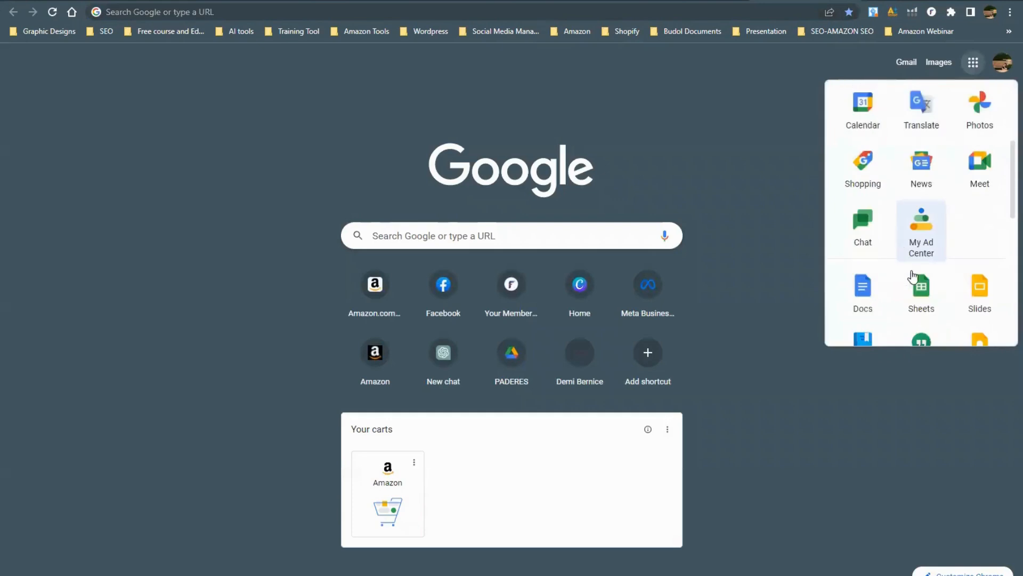
pyautogui.click(863, 288)
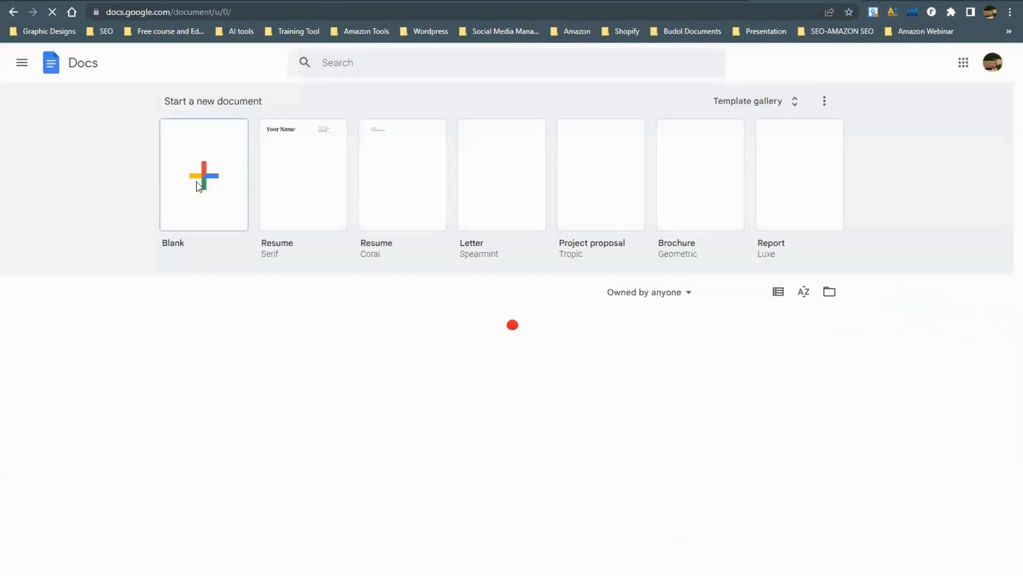
pyautogui.click(198, 186)
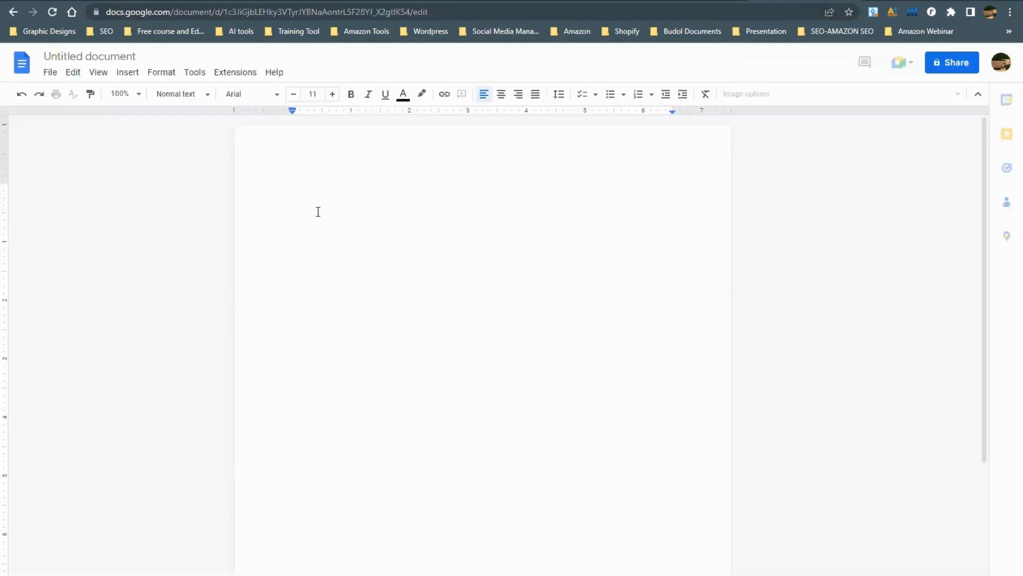
pyautogui.hotkey('ctrl', 'v')
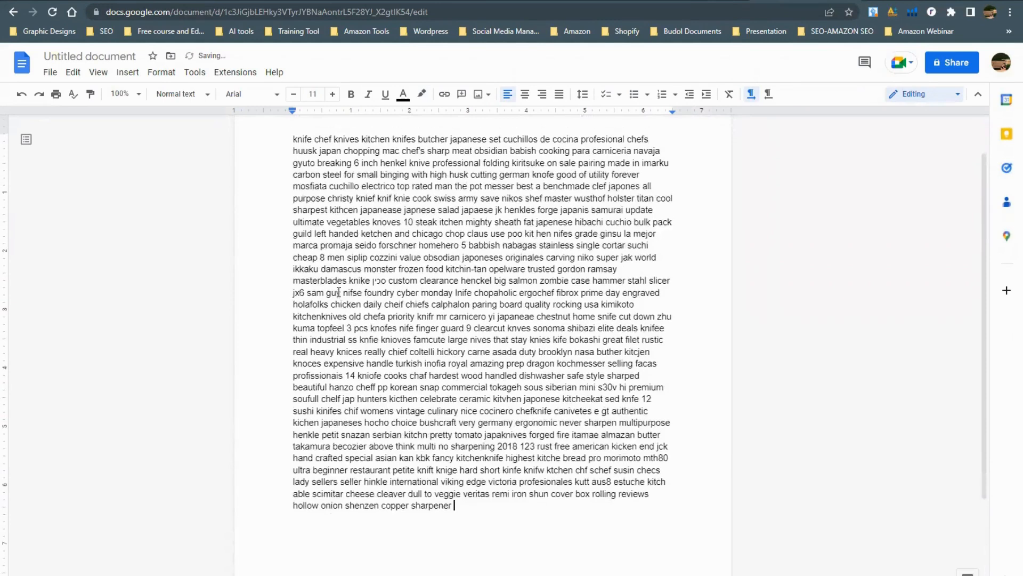
# Step: Add the heading "Master Keyword List - Kitchen Knife" above the pasted words and give the document the same name
pyautogui.scroll(1, 289, 190)
pyautogui.click(291, 188)
pyautogui.press('Return')
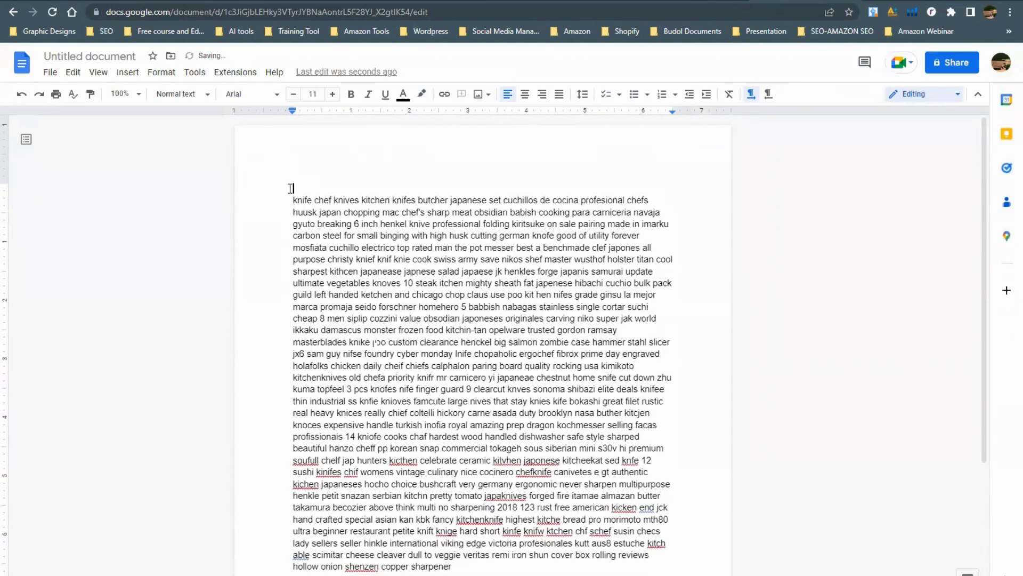
pyautogui.press('Return')
pyautogui.write('Mas')
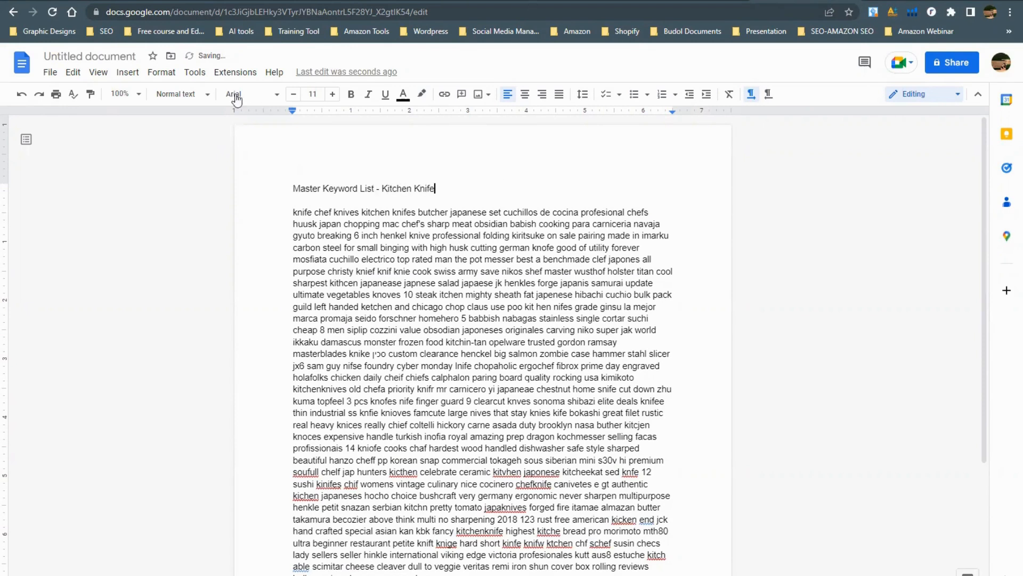
pyautogui.click(95, 56)
pyautogui.click(551, 179)
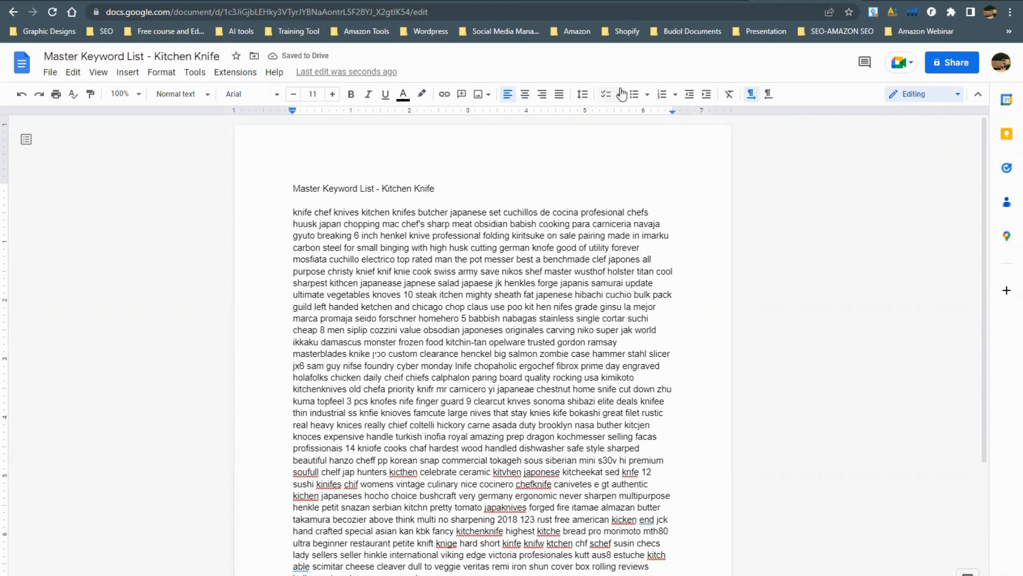
# Step: Revisit the duplicate remover's output and the kitchen knife keyword phrase sheet in Google Sheets
pyautogui.click(708, 1)
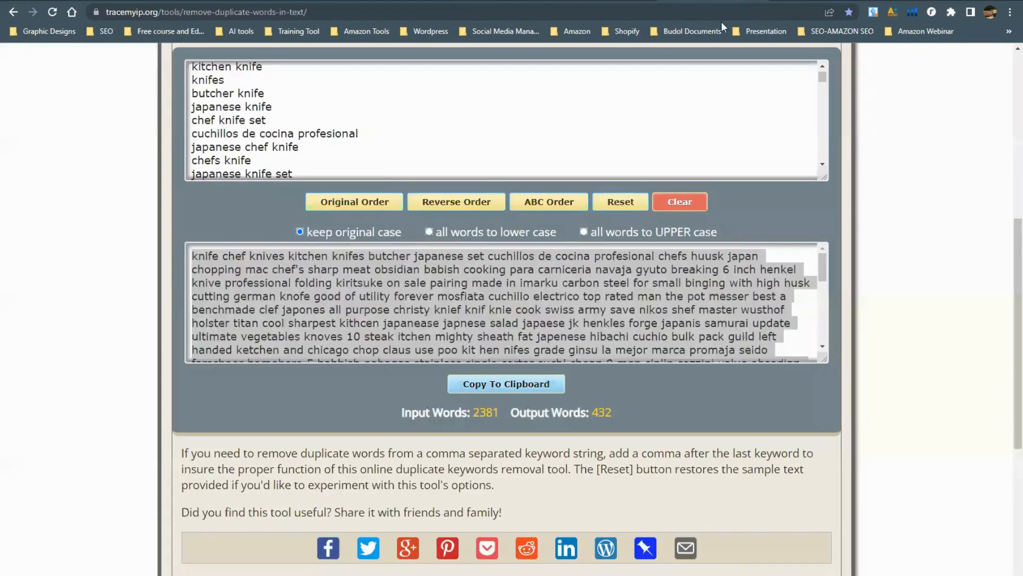
pyautogui.click(594, 1)
pyautogui.click(605, 270)
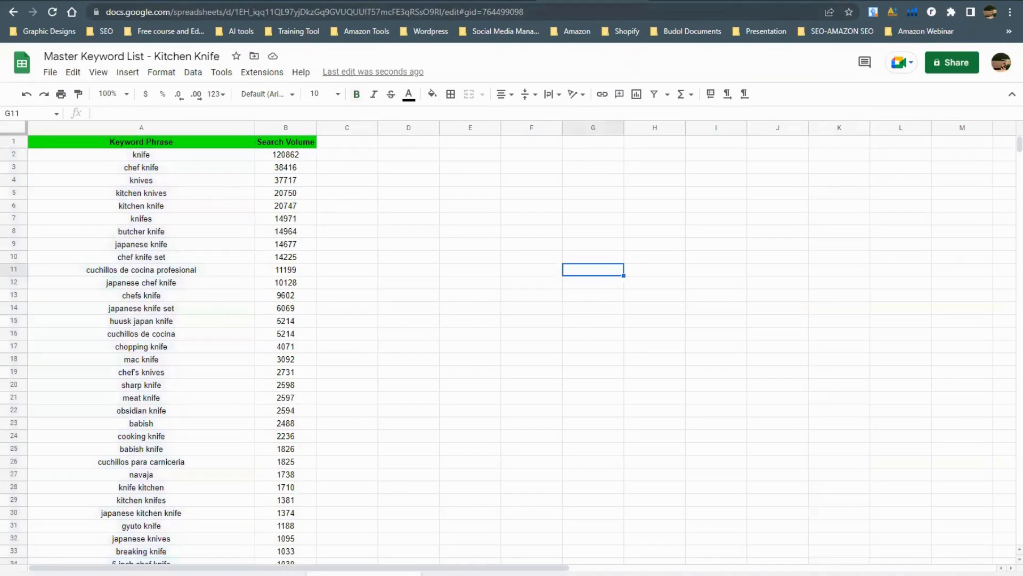
# Step: Return to the Google Docs document and make the heading "Master Keyword List - Kitchen Knife" bold
pyautogui.click(698, 1)
pyautogui.moveTo(452, 194); pyautogui.dragTo(288, 188)
pyautogui.hotkey('ctrl', 'b')
pyautogui.click(488, 224)
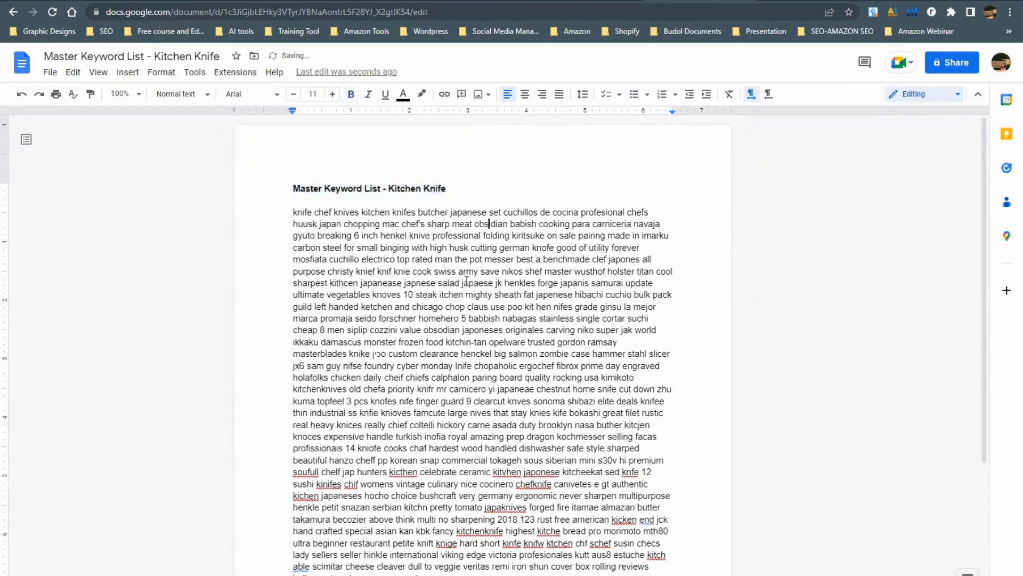
# Step: Review the full block of unique keywords in the document, from the first word to the end of the list
pyautogui.scroll(-2, 465, 311)
pyautogui.scroll(1, 326, 247)
pyautogui.scroll(1, 326, 246)
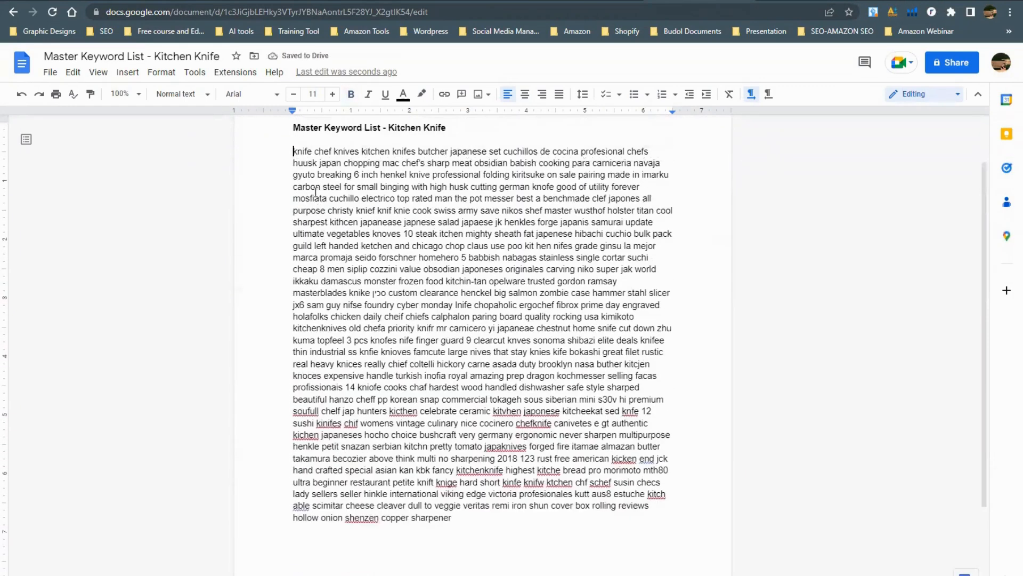
pyautogui.moveTo(293, 151); pyautogui.dragTo(482, 517)
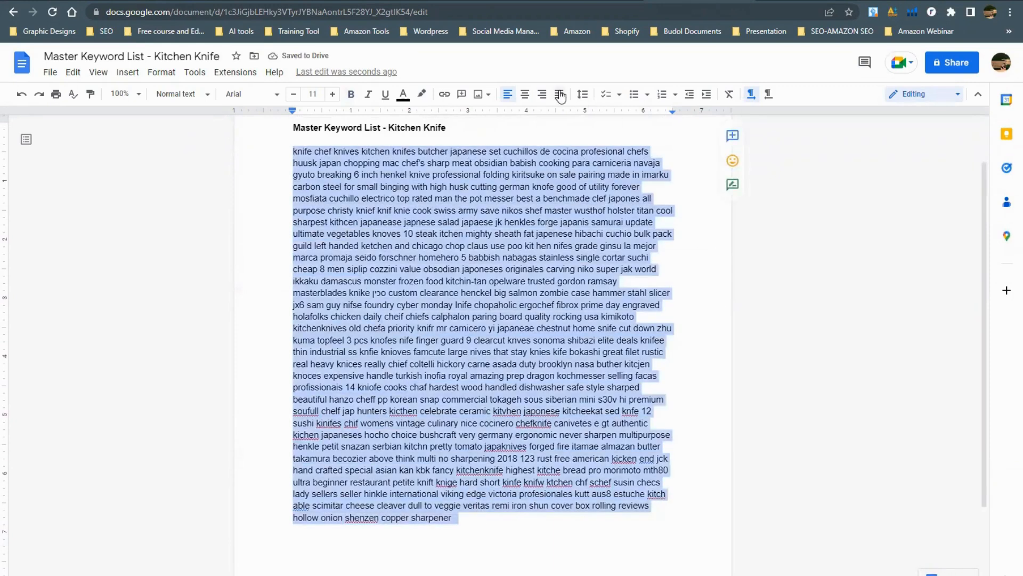
pyautogui.scroll(-2, 487, 337)
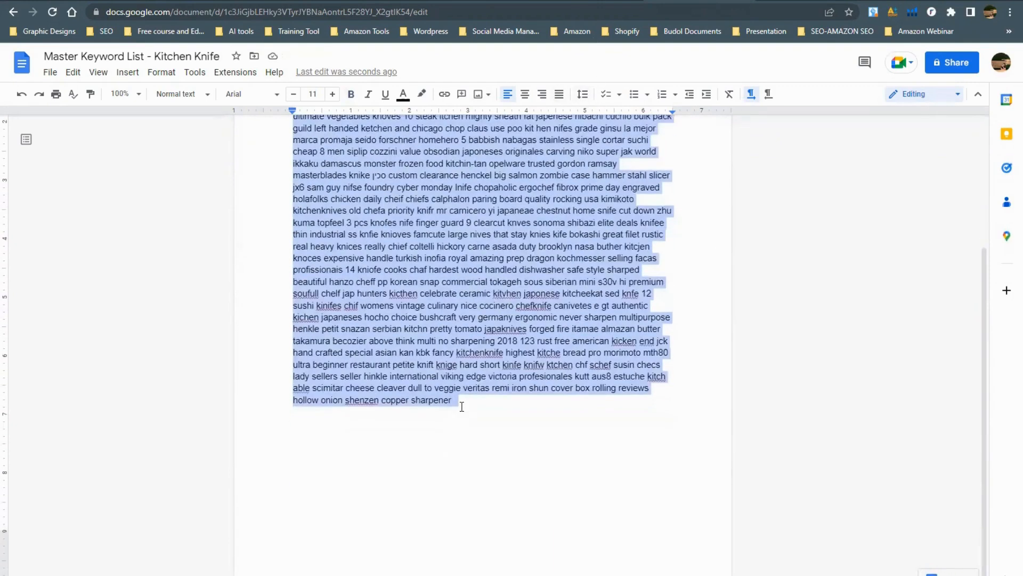
pyautogui.click(492, 413)
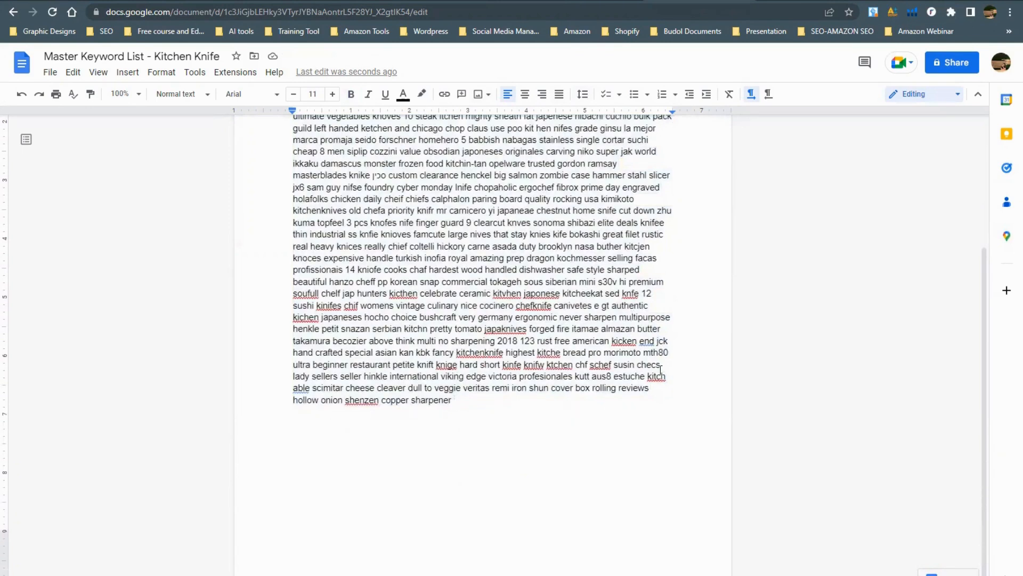
pyautogui.scroll(3, 518, 373)
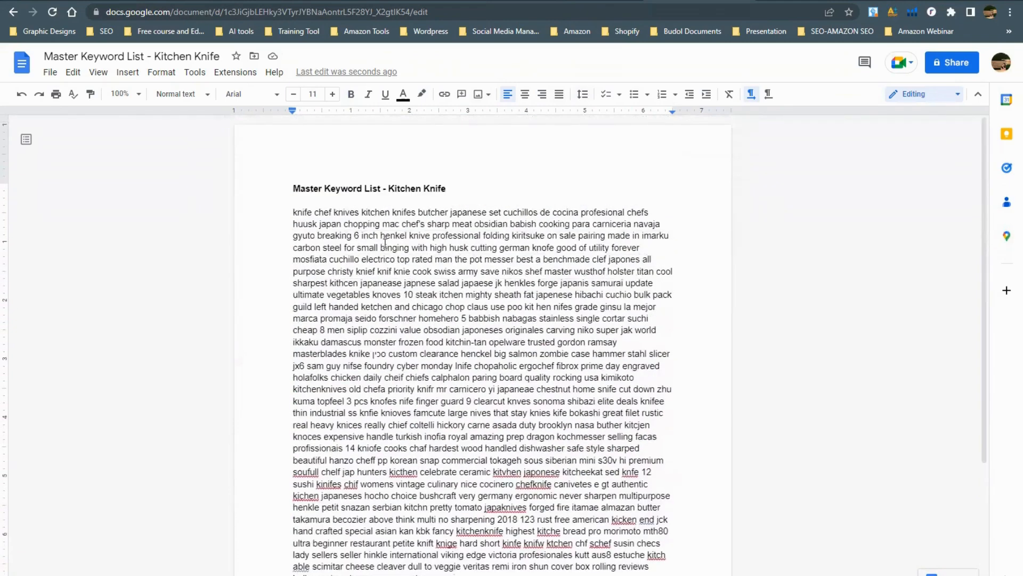
pyautogui.scroll(-3, 415, 326)
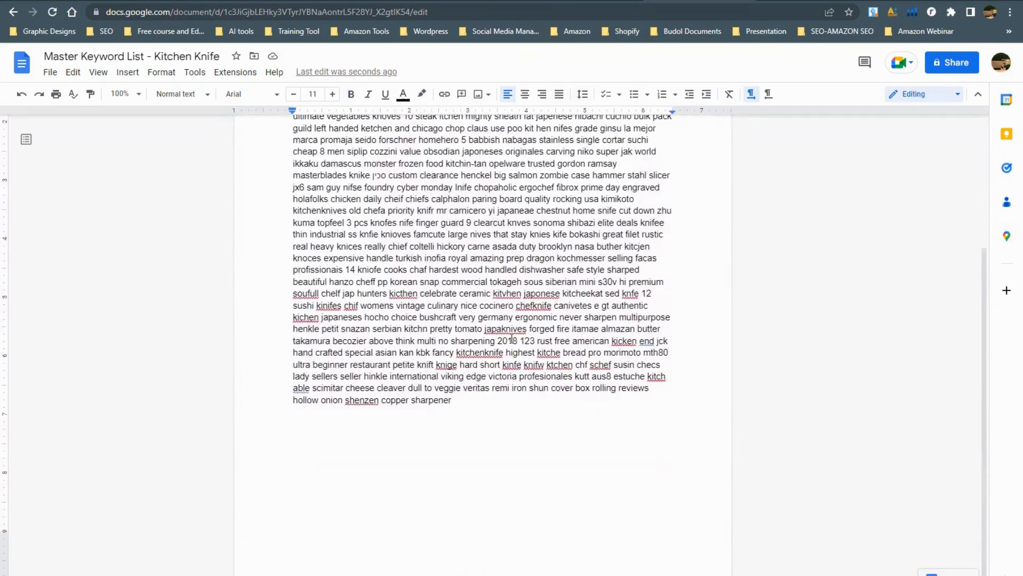
# Step: Switch to the Canva presentation and show slide 9 about creating the master keyword list from Cerebro data
pyautogui.click(60, 1)
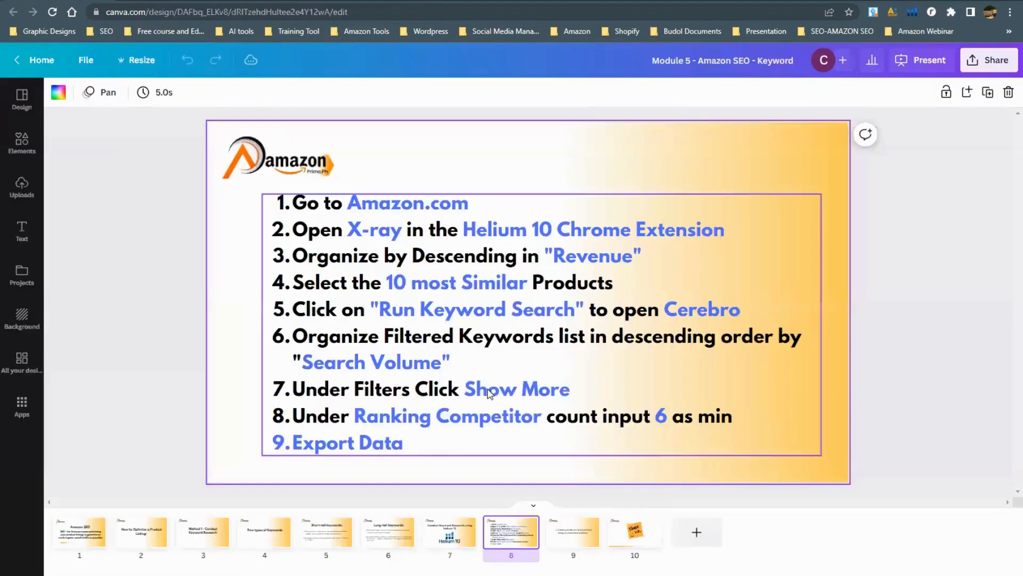
pyautogui.click(565, 538)
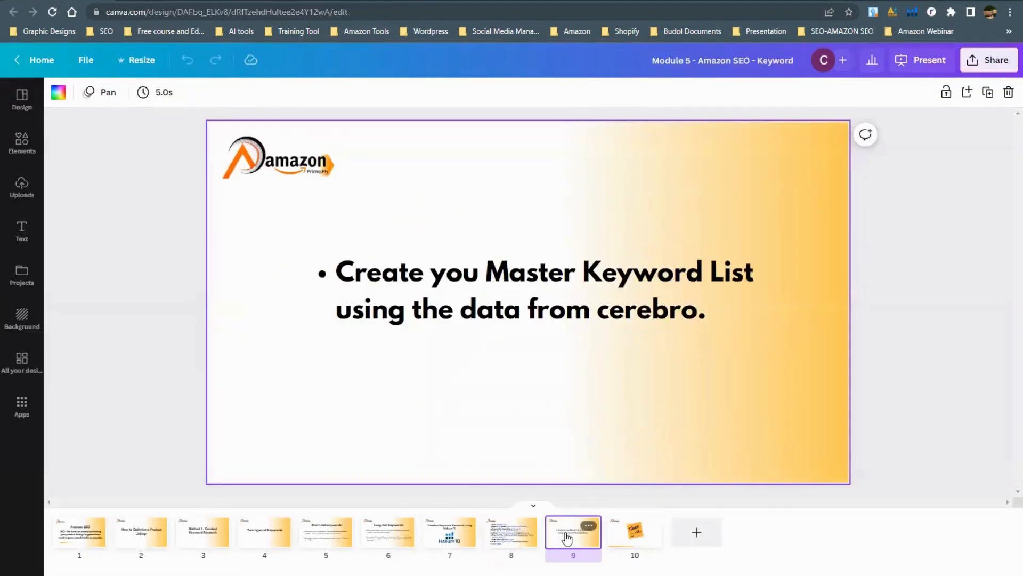